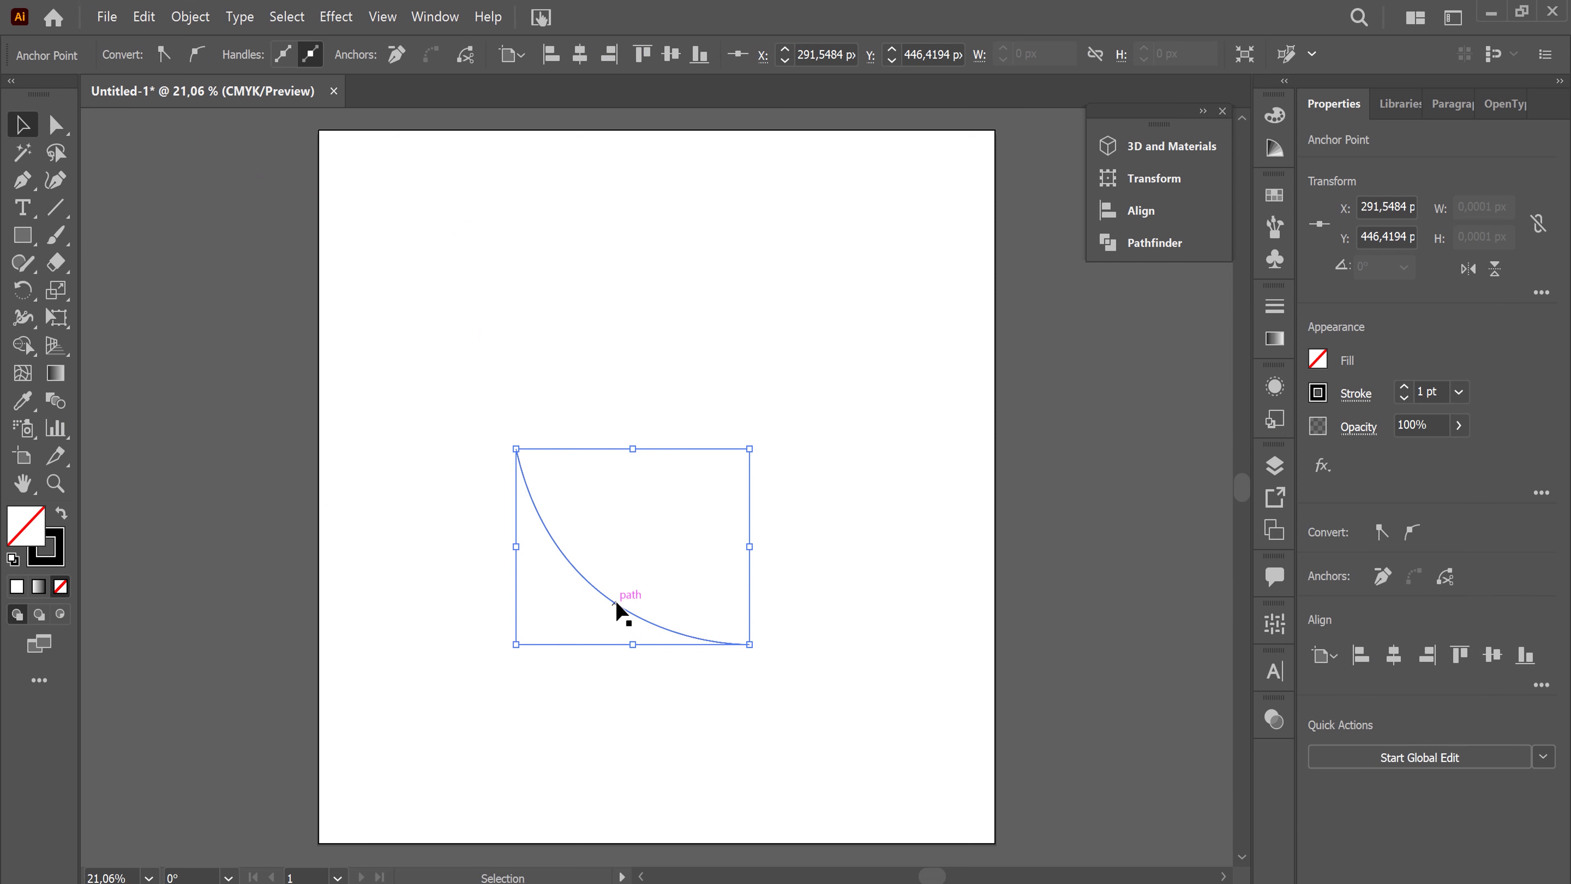
Step: Set the curved path's stroke weight to 8 pt and shift the path slightly closer to the artboard's left edge
left_click(324, 54)
key("Escape")
type("8")
key("Return")
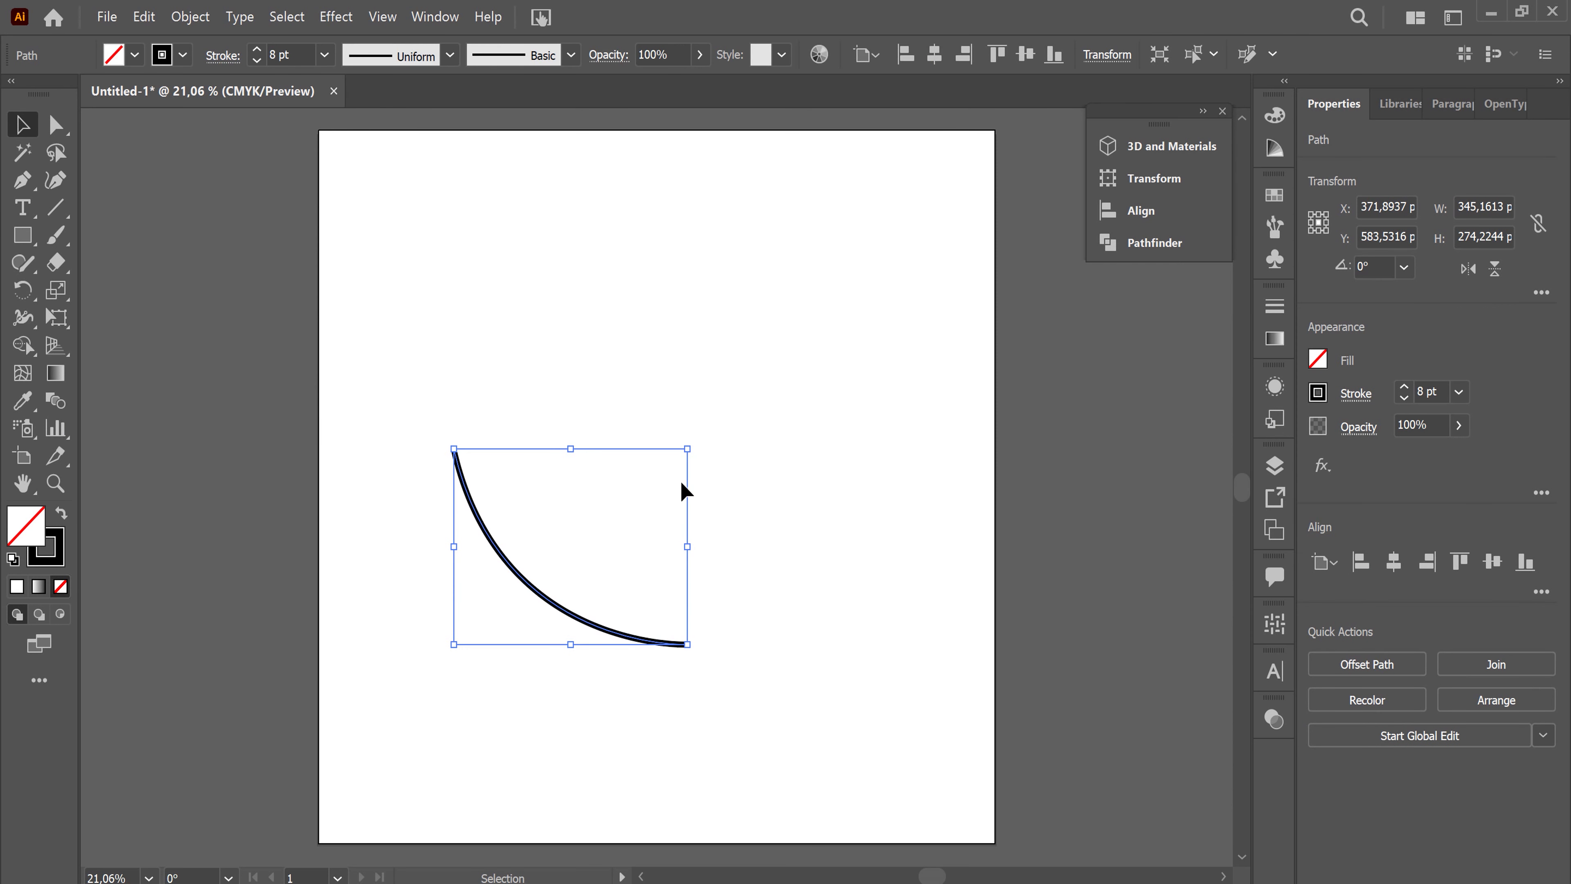
left_click(1275, 313)
left_click(1108, 361)
left_click(1212, 295)
left_click(794, 625)
left_click(674, 646)
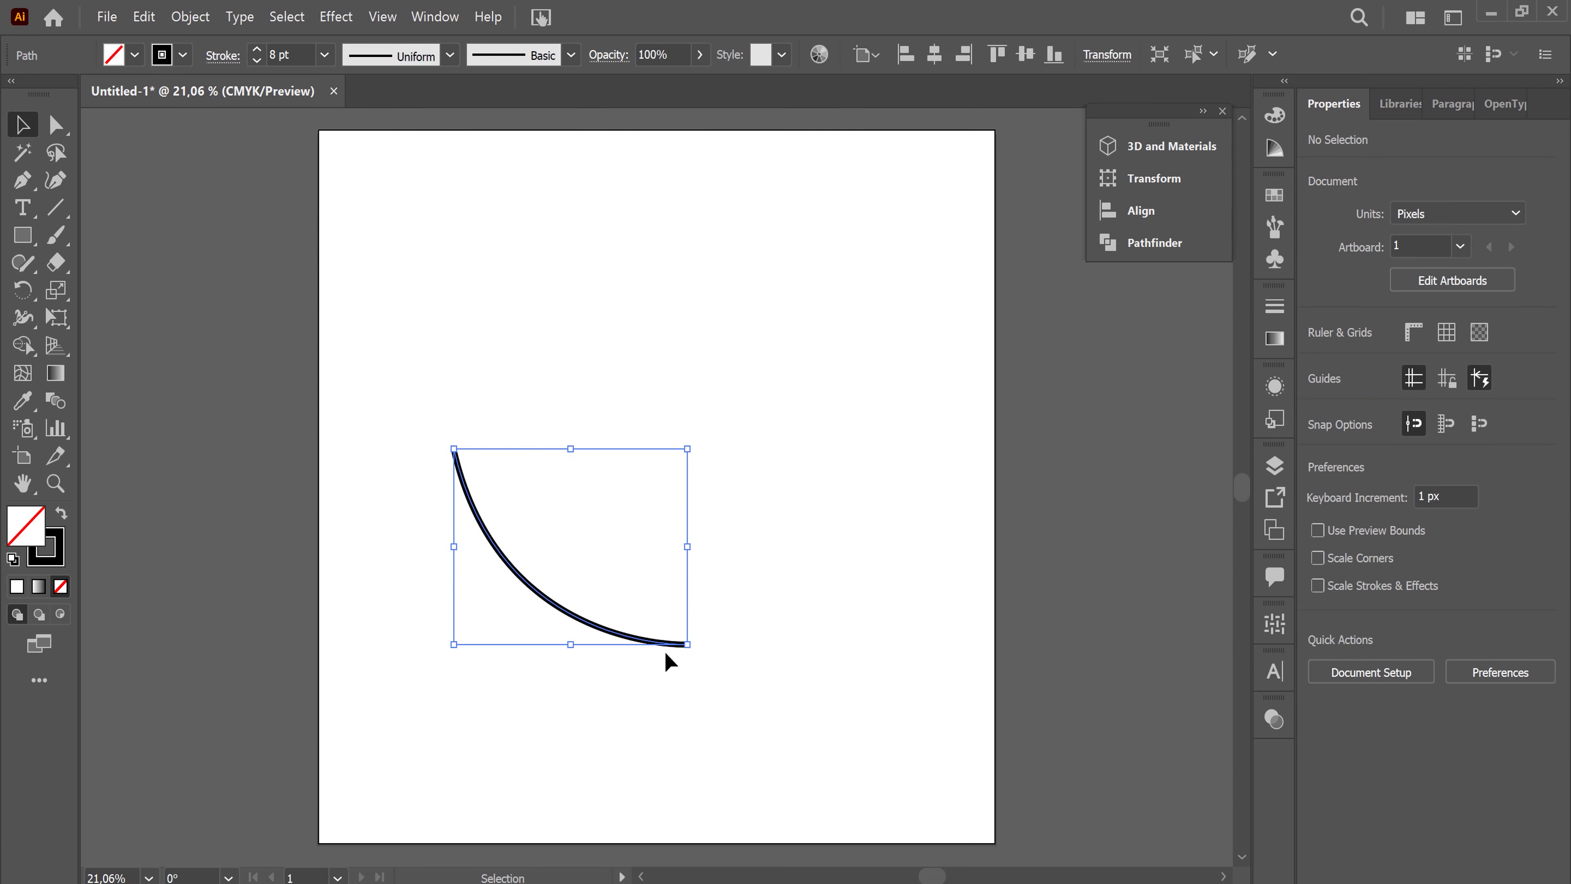
left_click_drag(675, 646, 664, 647)
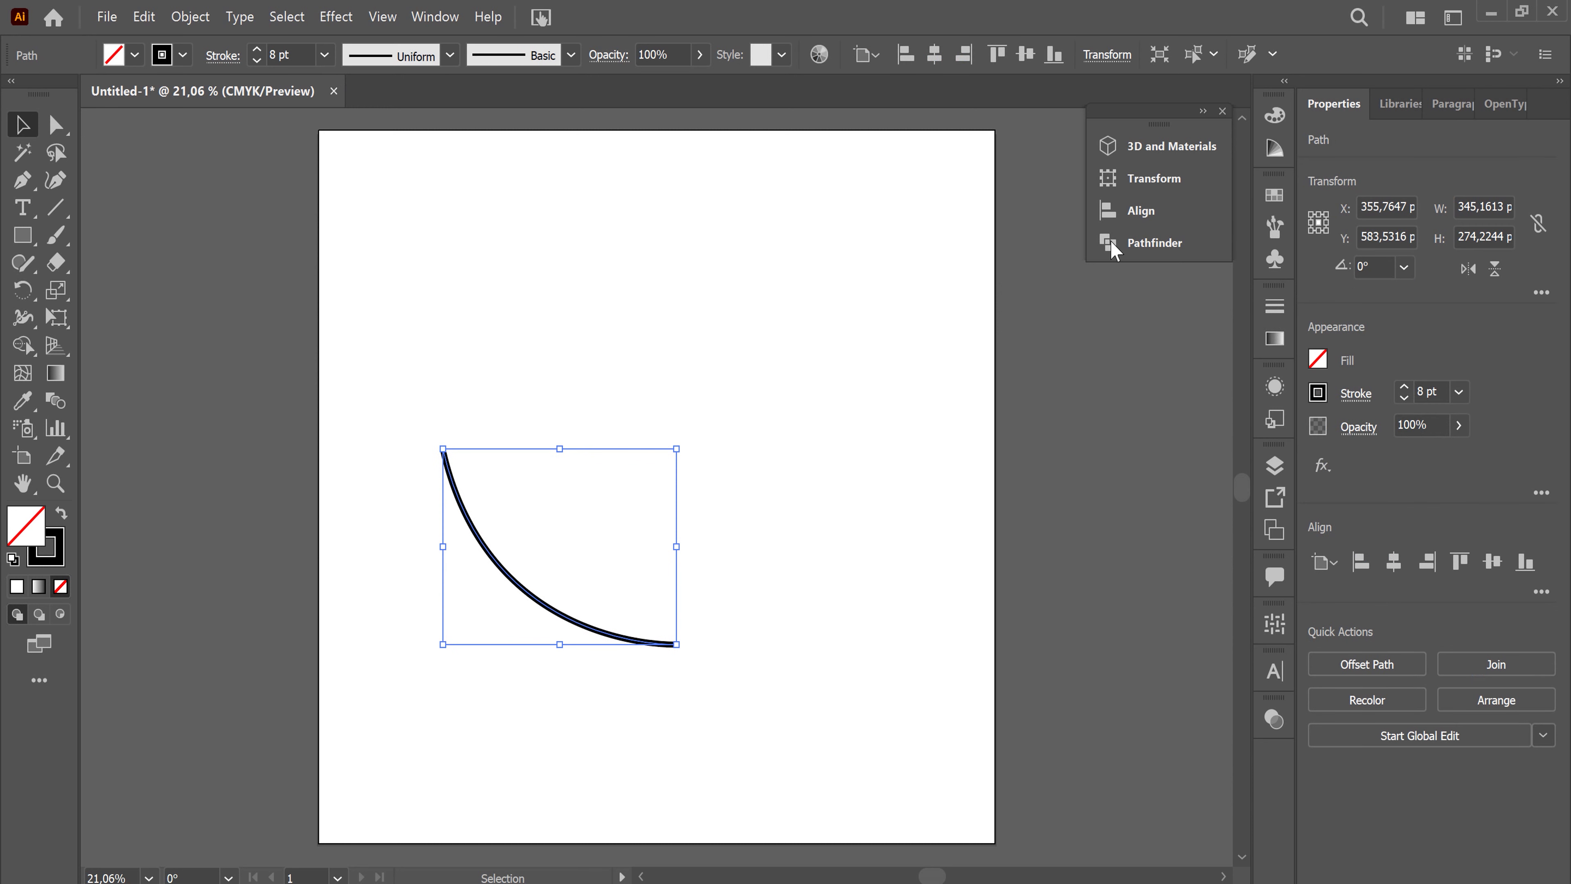
Step: Apply a 3D Revolve to the curved path with the offset direction from the Right Edge to form a bowl
left_click(1177, 154)
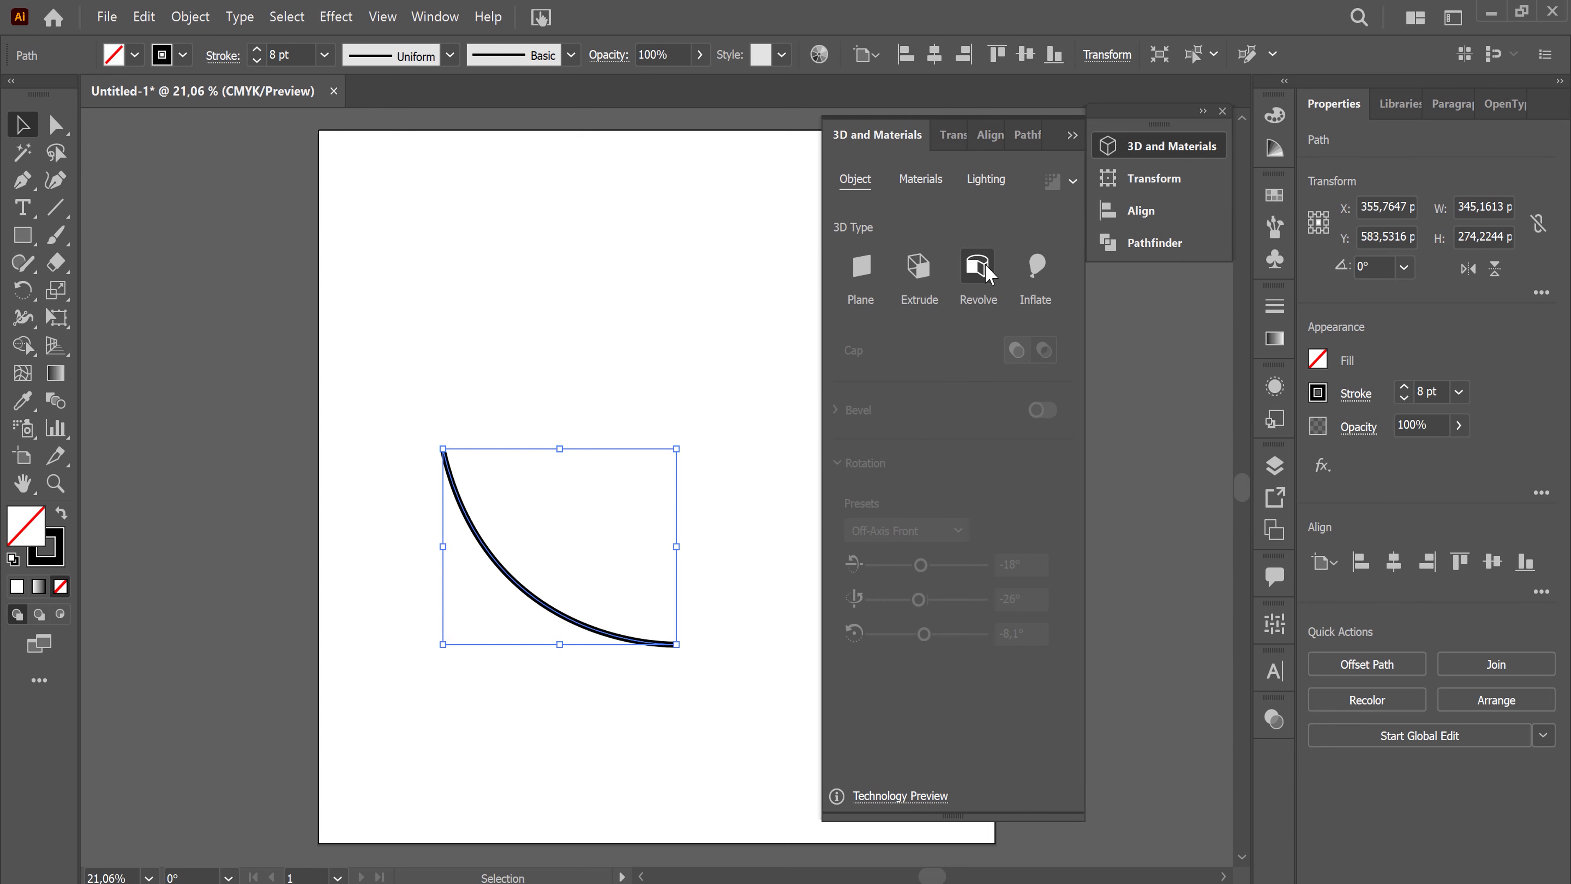
left_click(982, 275)
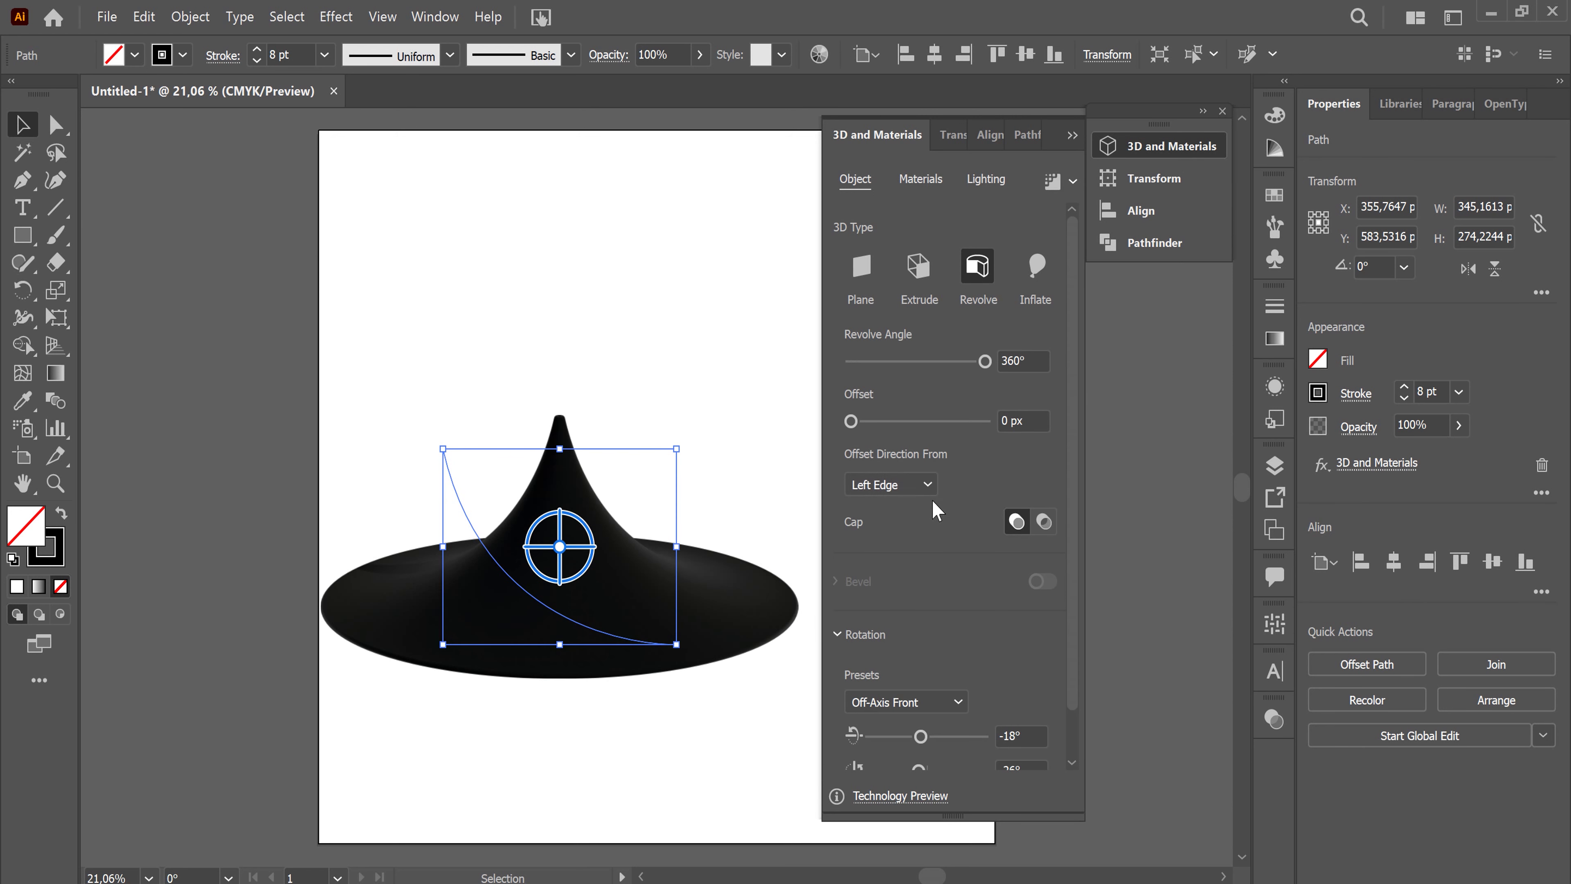
left_click(931, 482)
left_click(928, 535)
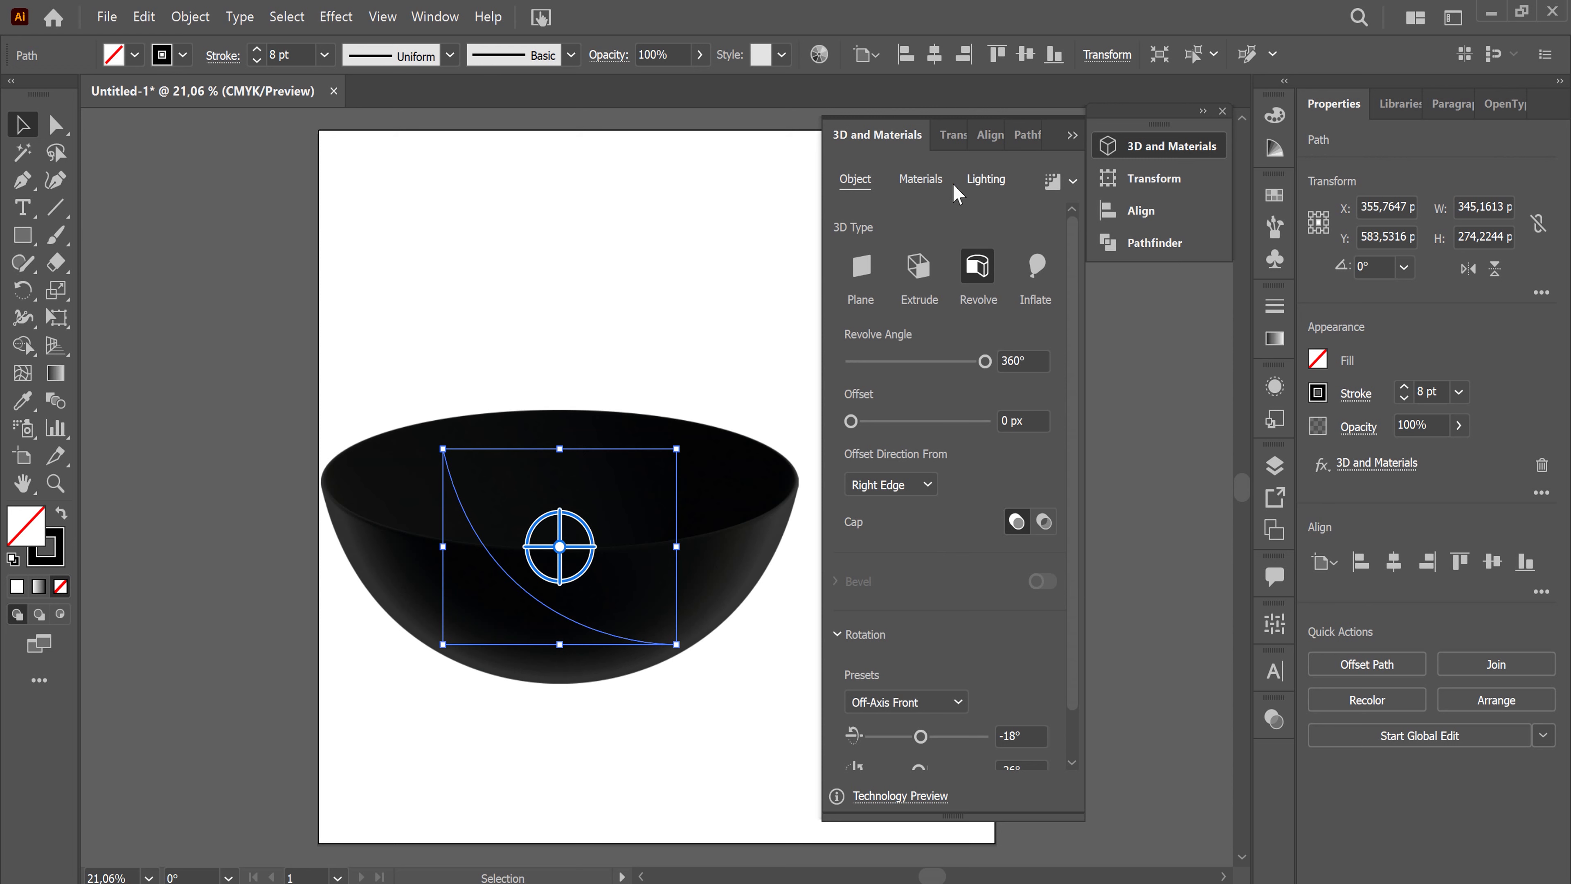
Step: Apply a light wood material from the Adobe Substance materials to the bowl
left_click(921, 180)
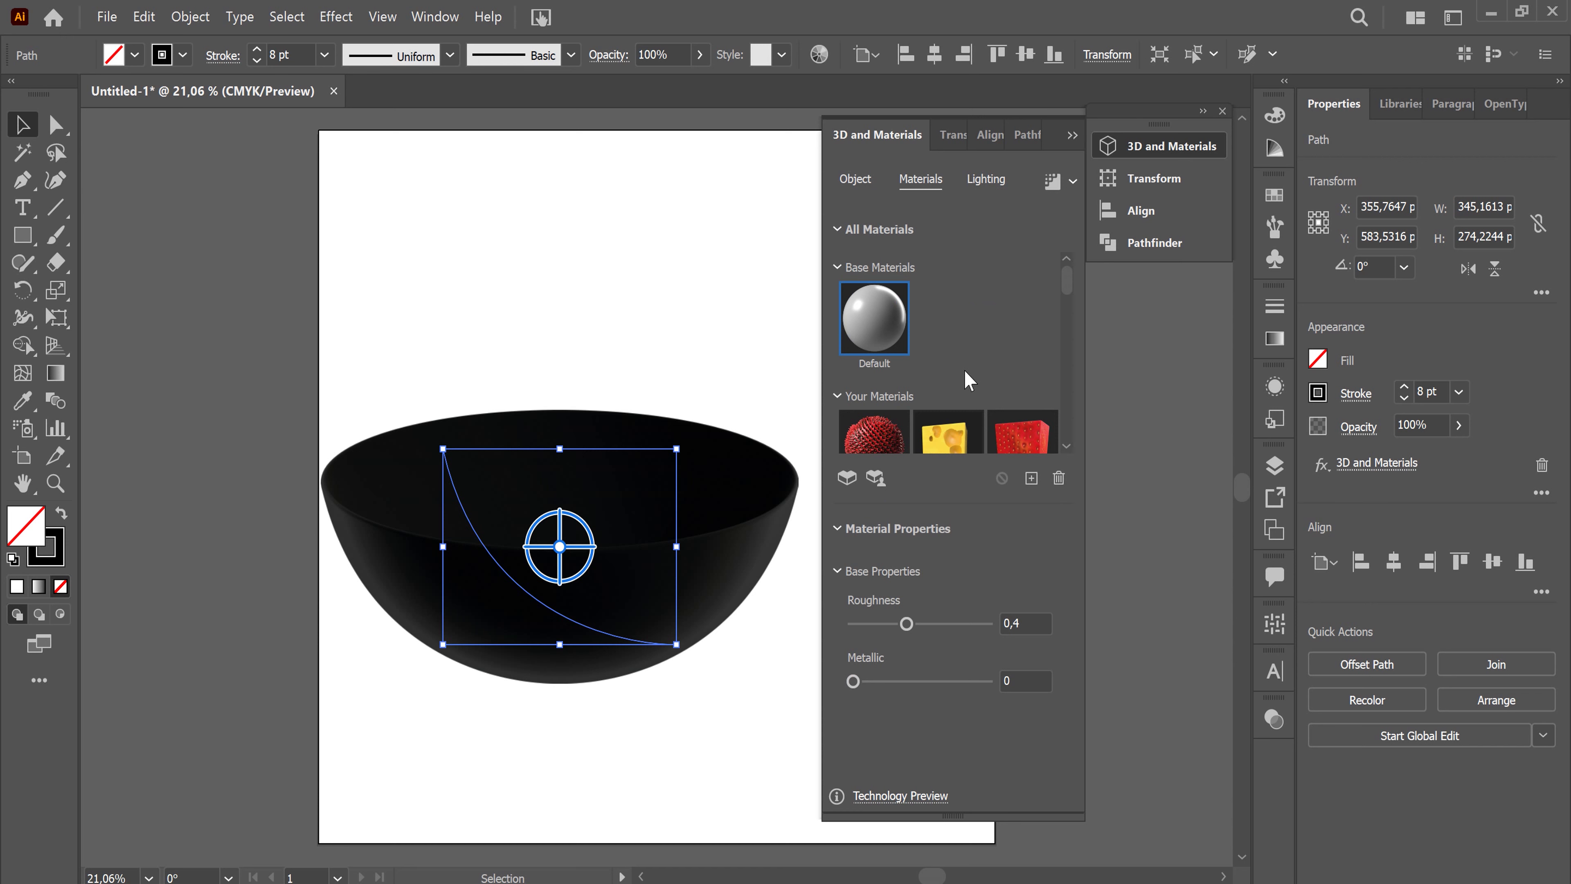
scroll(998, 366, "down", 3)
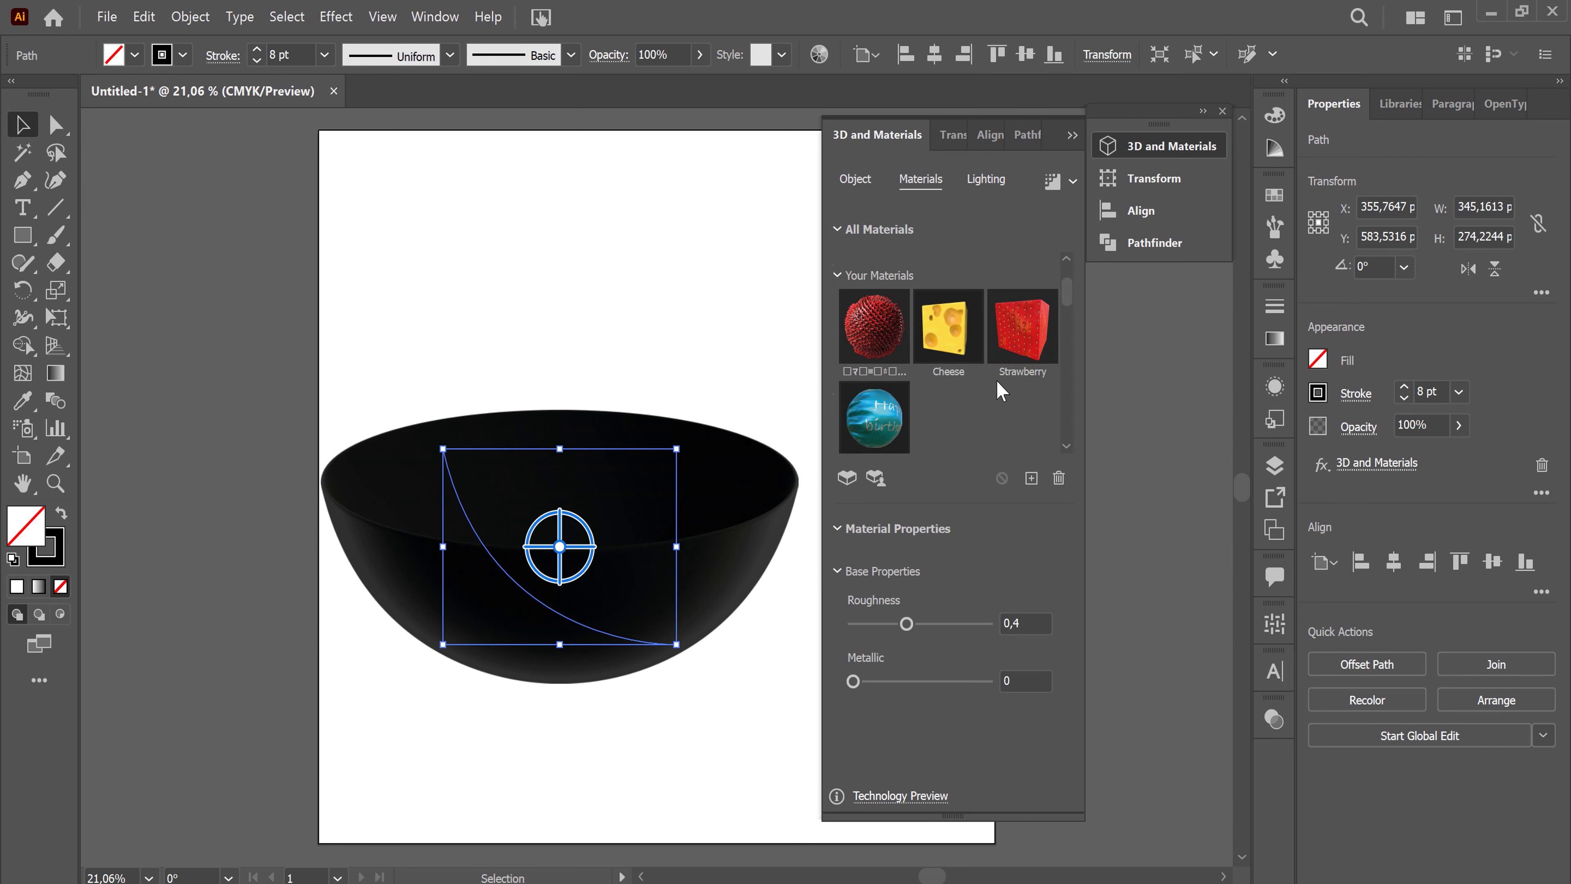
scroll(1001, 390, "down", 5)
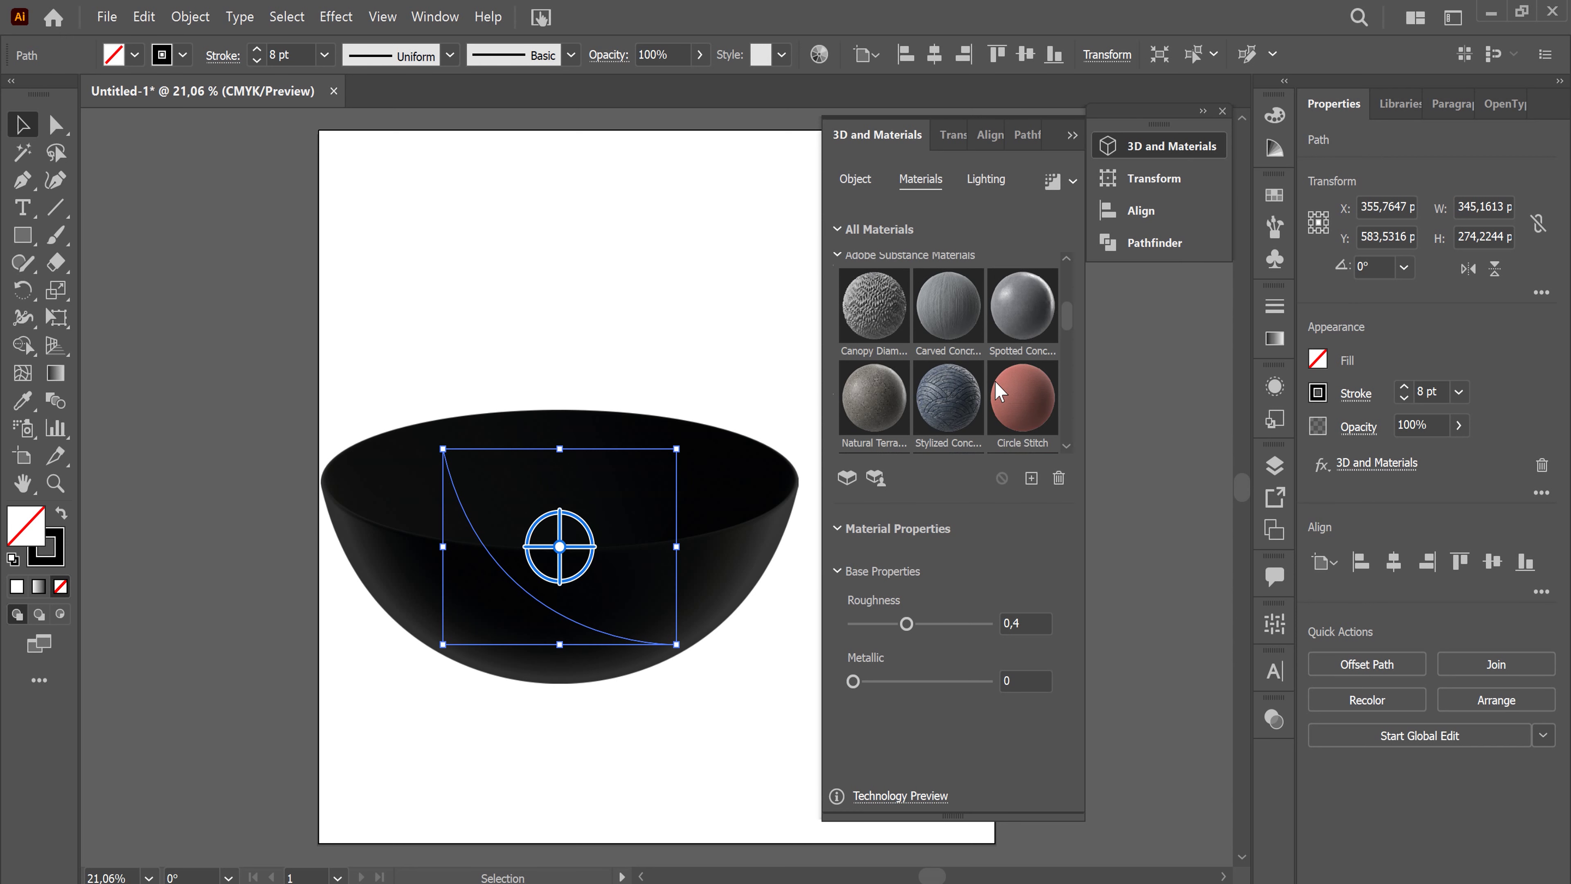
scroll(995, 381, "down", 4)
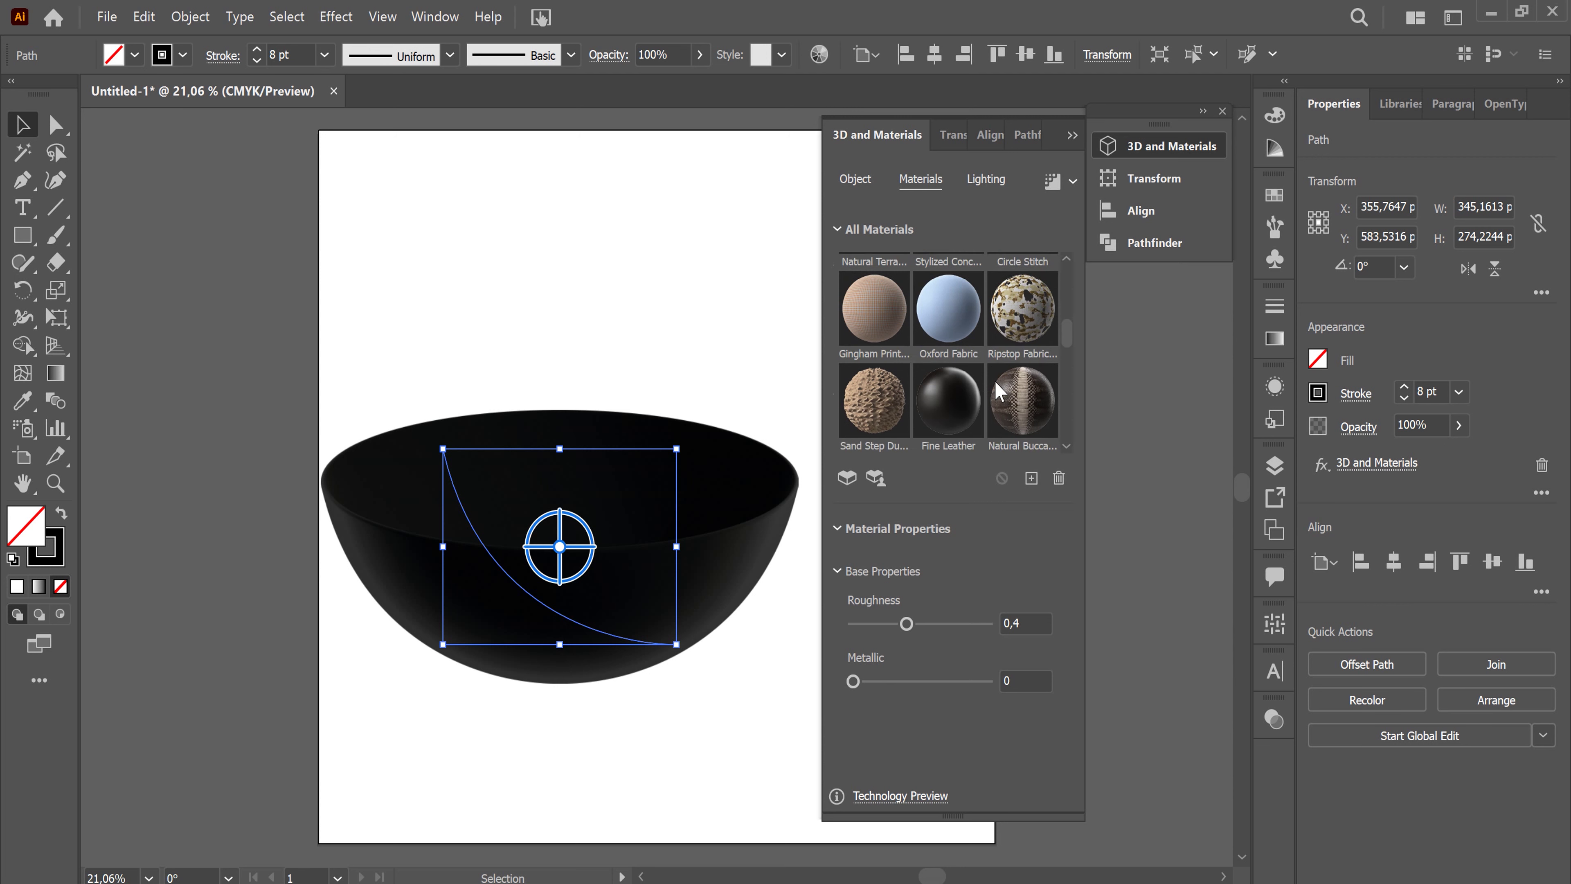
scroll(996, 381, "down", 10)
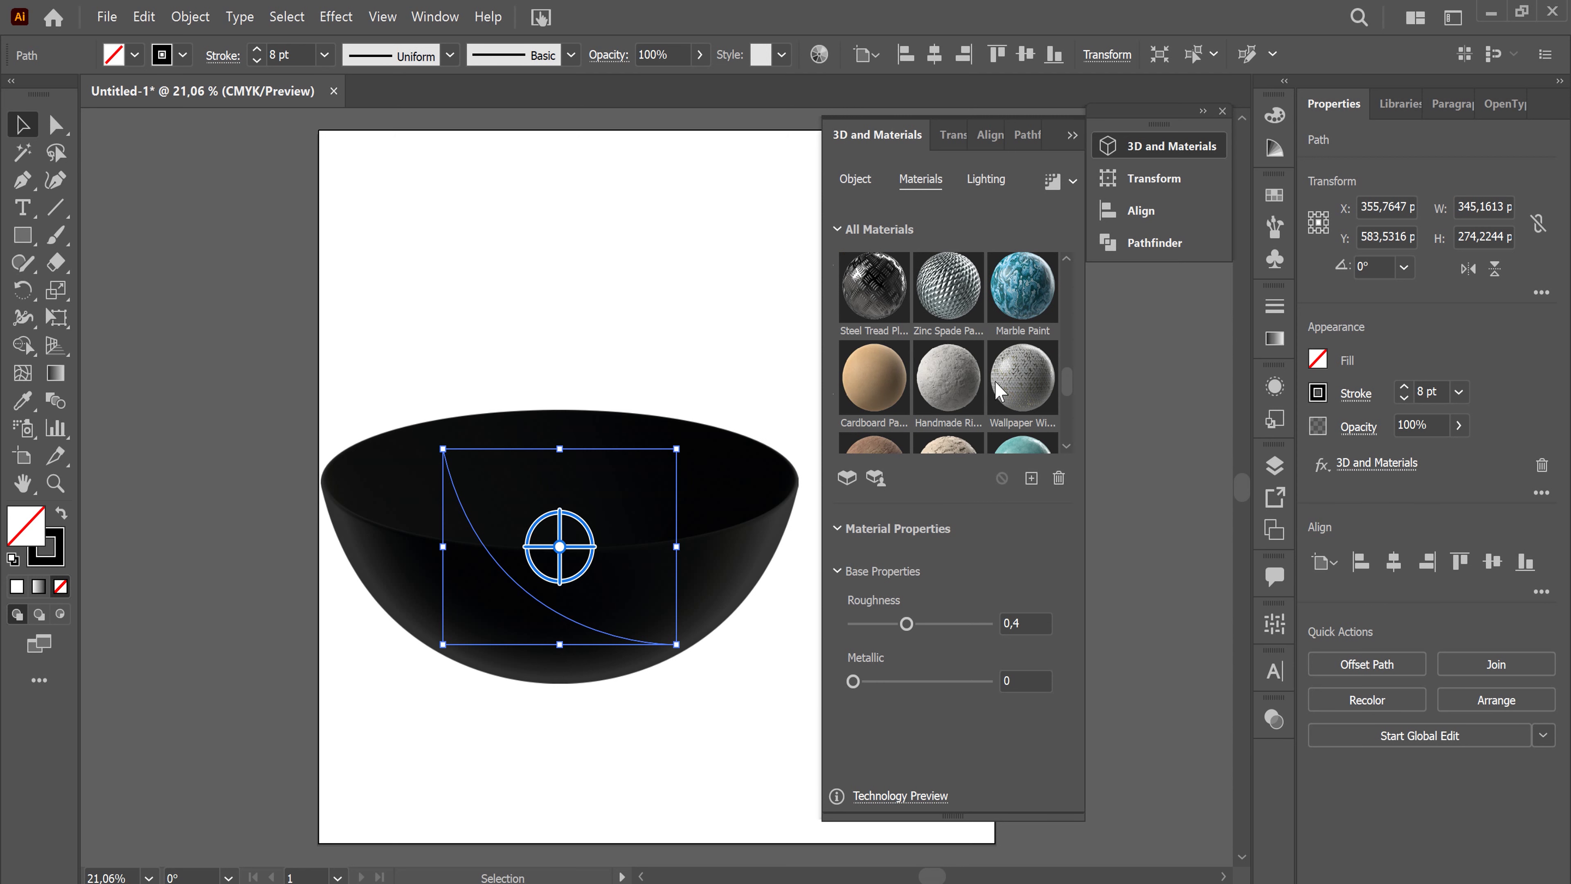
scroll(1001, 391, "down", 5)
scroll(999, 390, "down", 8)
left_click(952, 405)
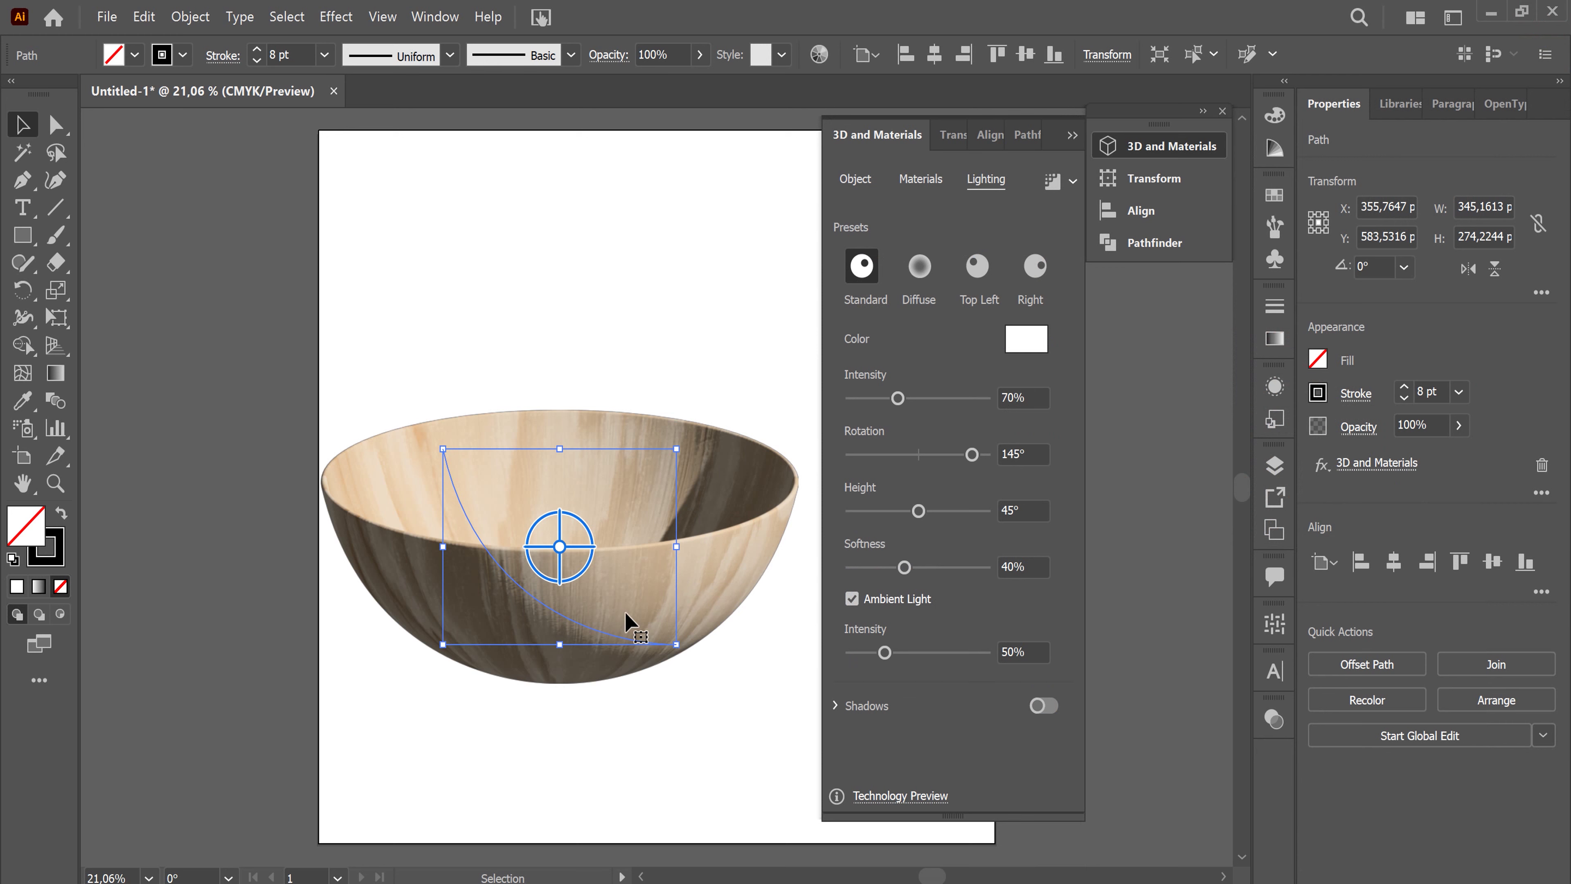
Step: Move the bowl up and slightly right on the artboard, and set the light height to 48°
left_click_drag(604, 641, 659, 522)
scroll(969, 518, "up", 3)
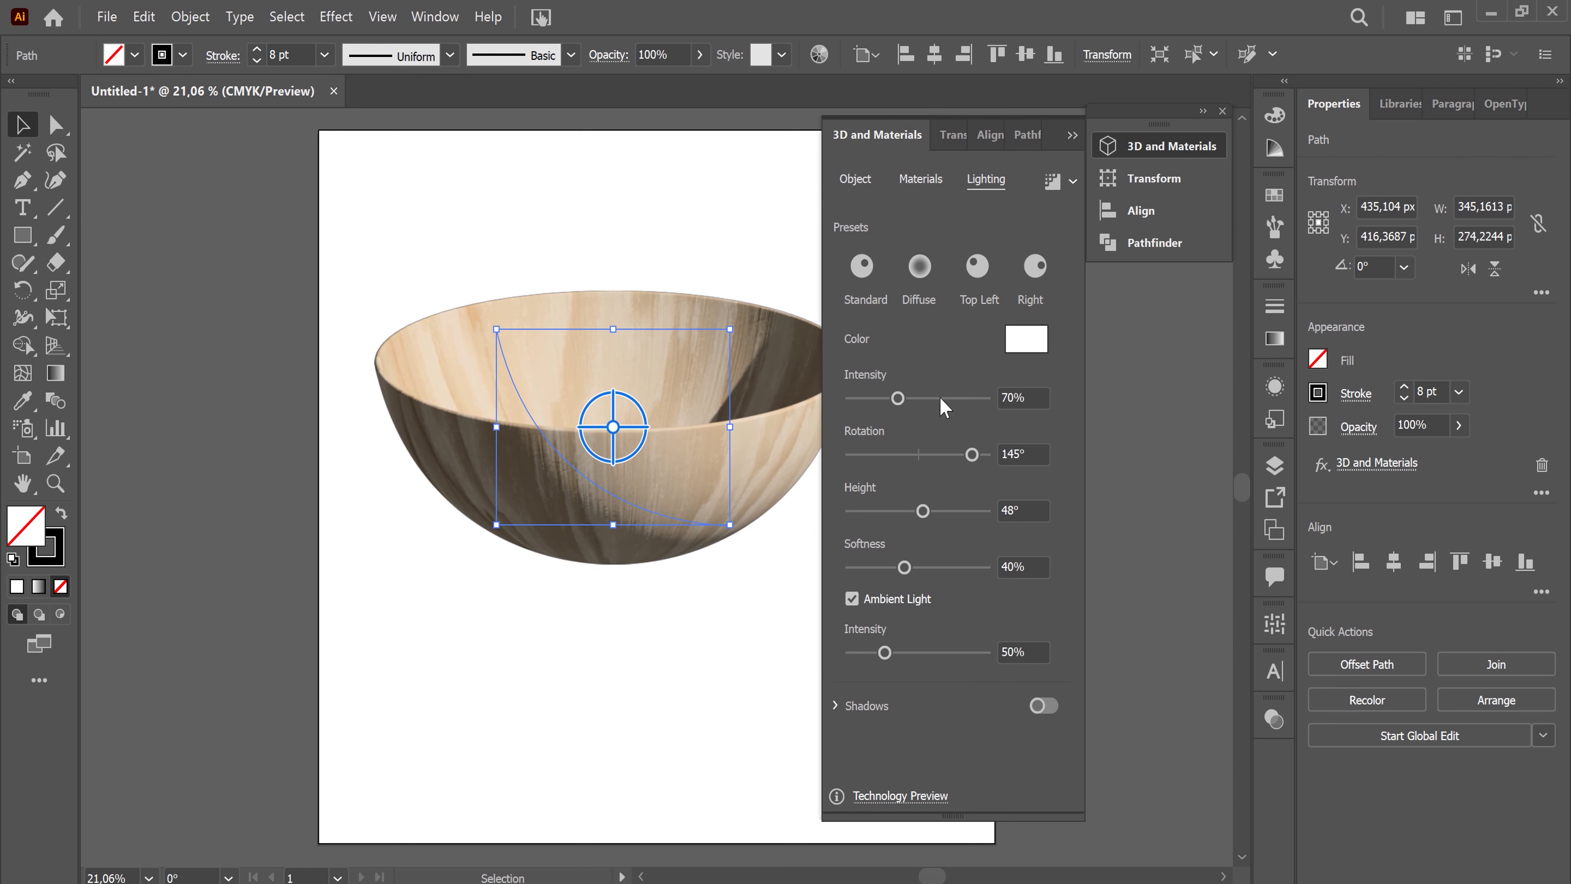
Step: Turn on the bowl's shadow, position it Below Object and set the shadow bounds to 235%
left_click(1045, 706)
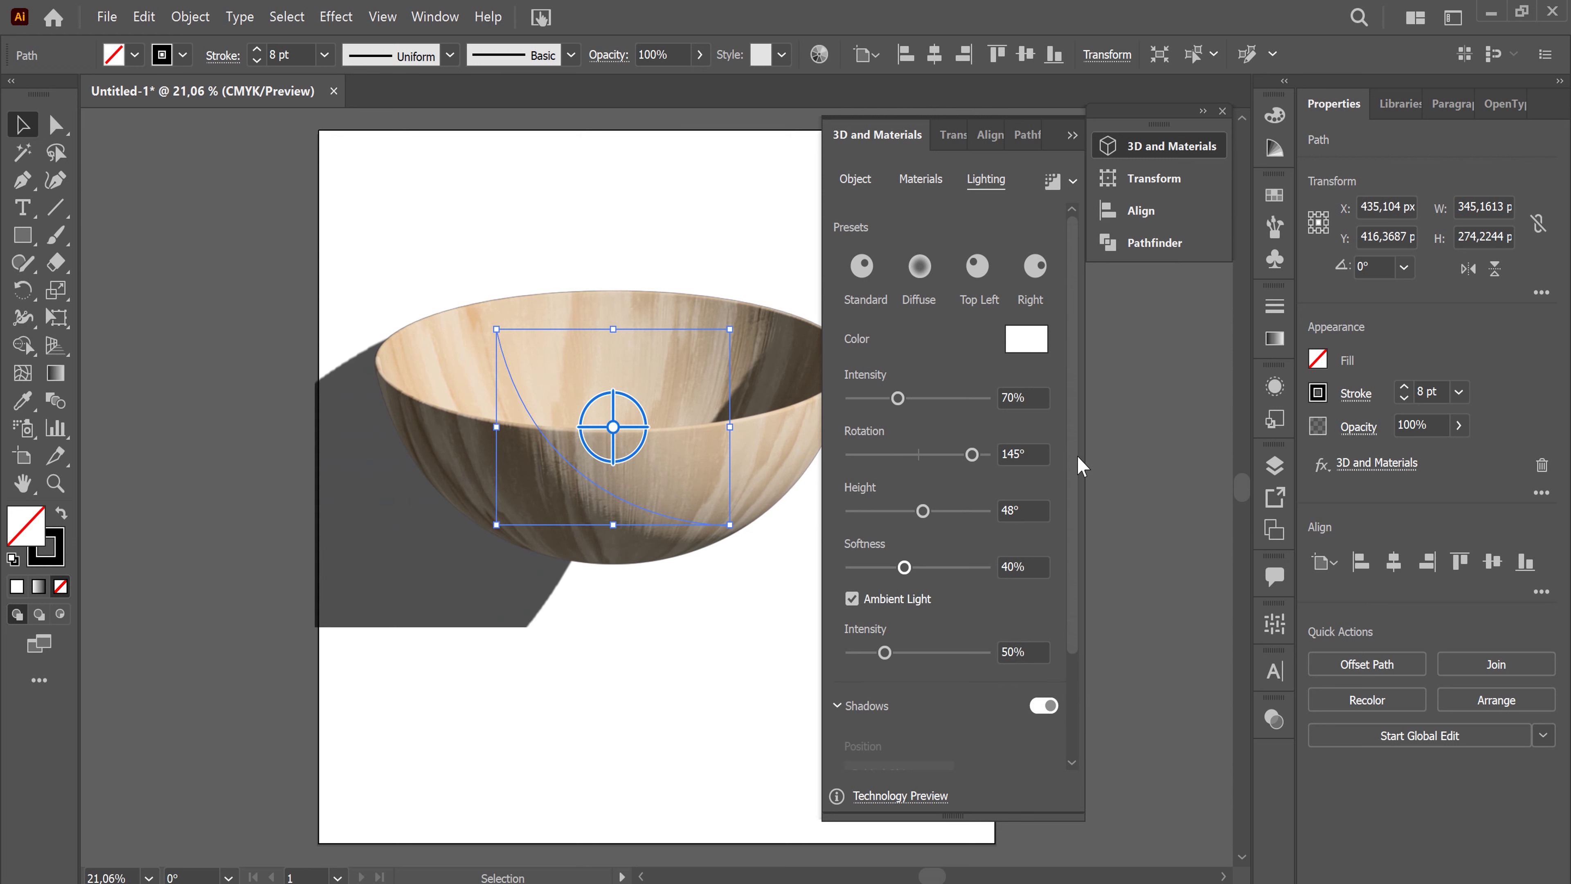
left_click_drag(1073, 582, 1072, 682)
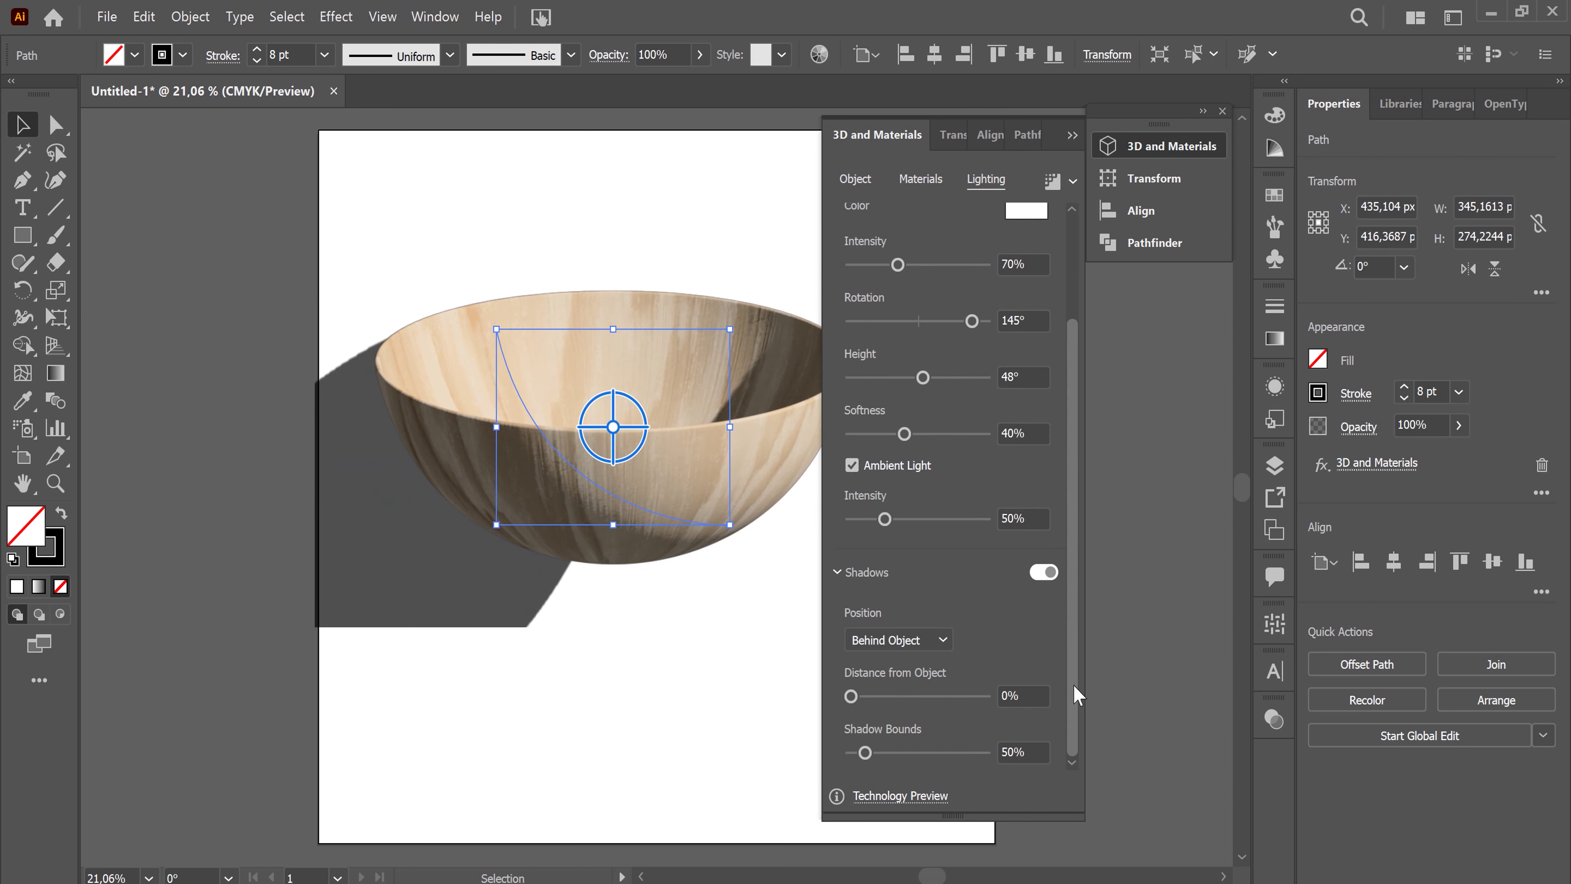
left_click(943, 632)
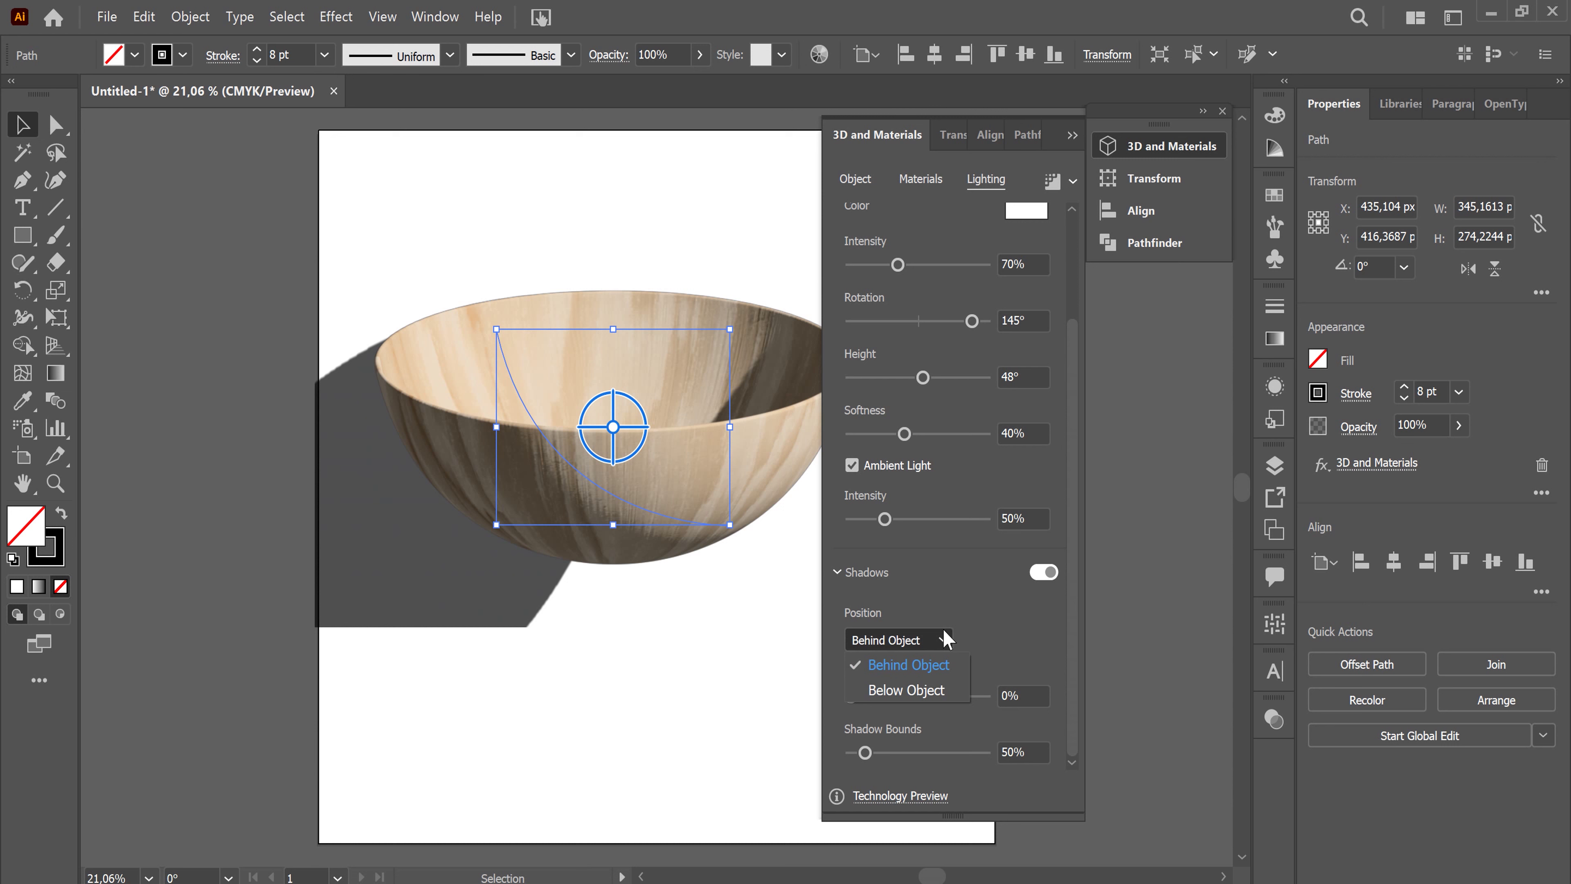
left_click(946, 692)
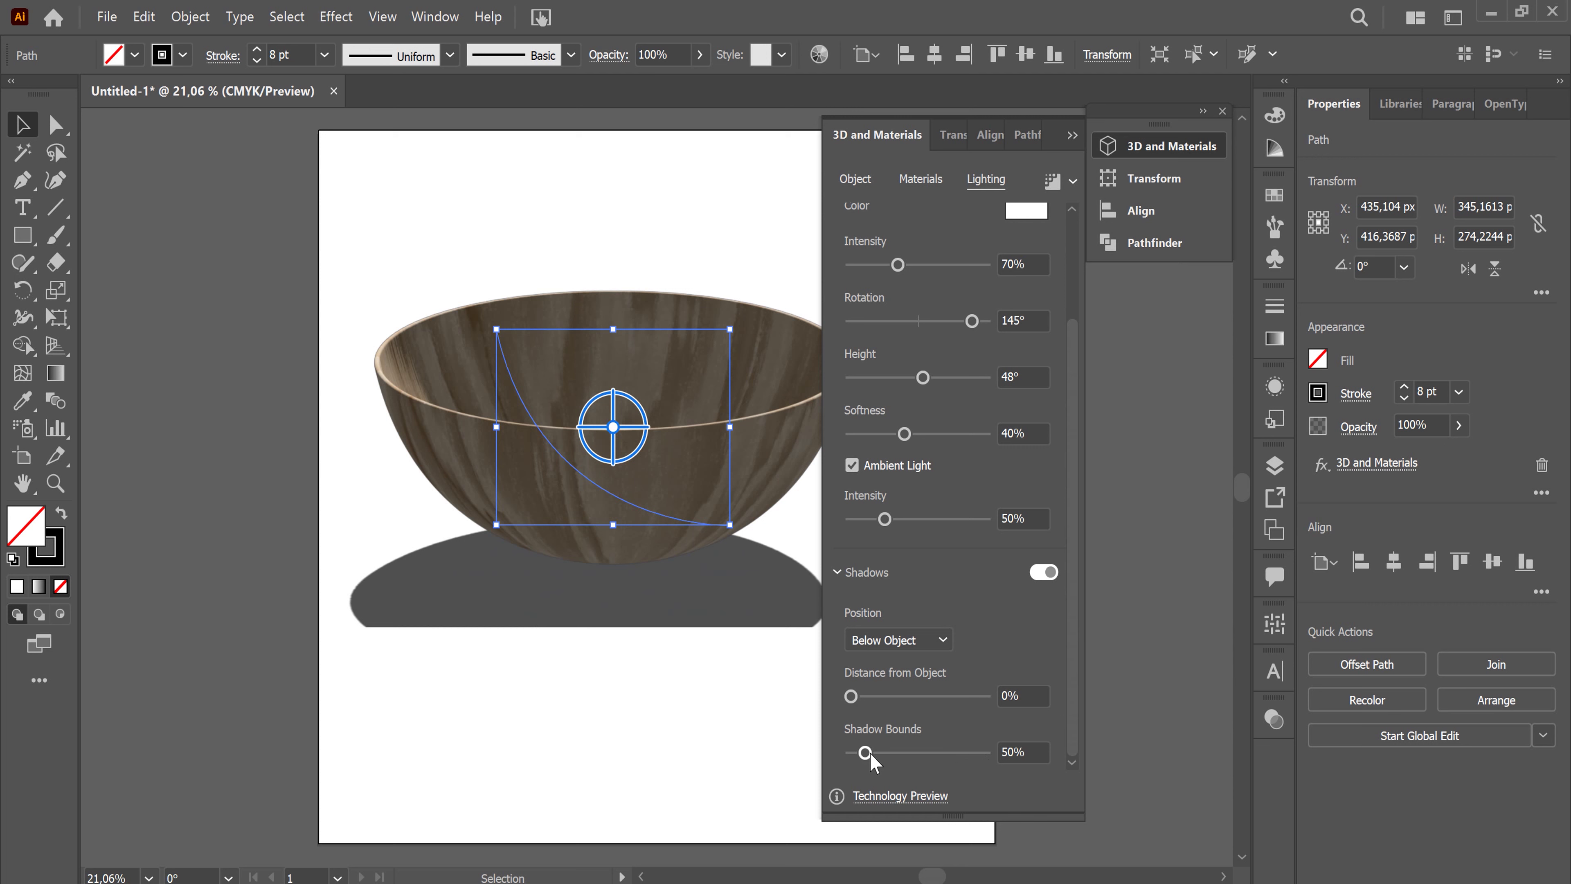
left_click_drag(884, 752, 929, 752)
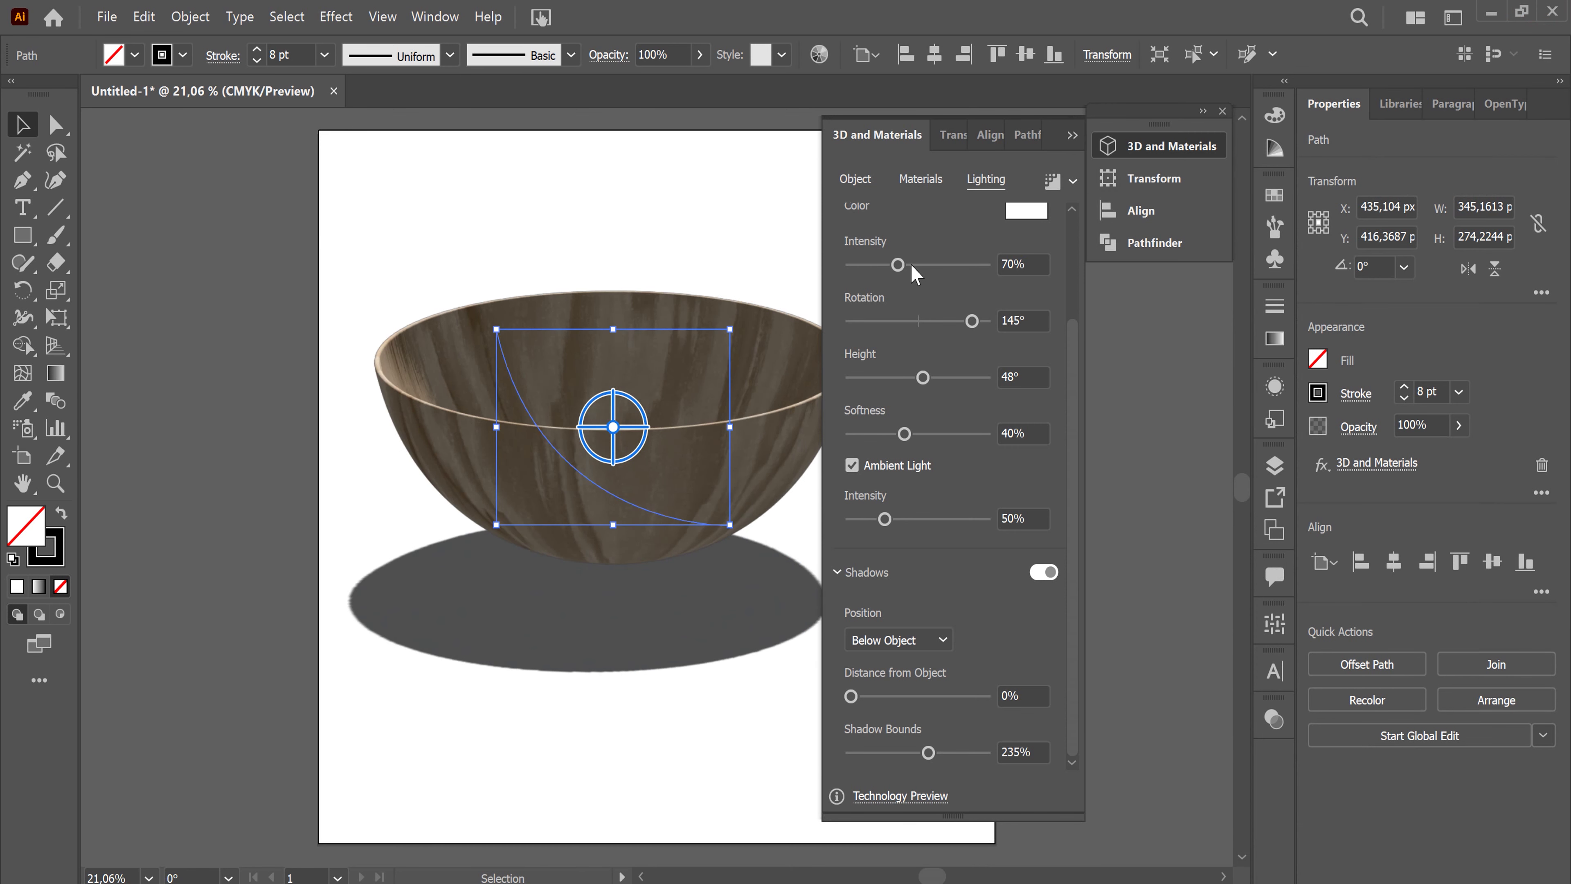
Step: Set the light intensity to 103%, ambient intensity to 74% and light rotation to 67°, keeping the shadow distance at 0%
left_click_drag(908, 260, 923, 260)
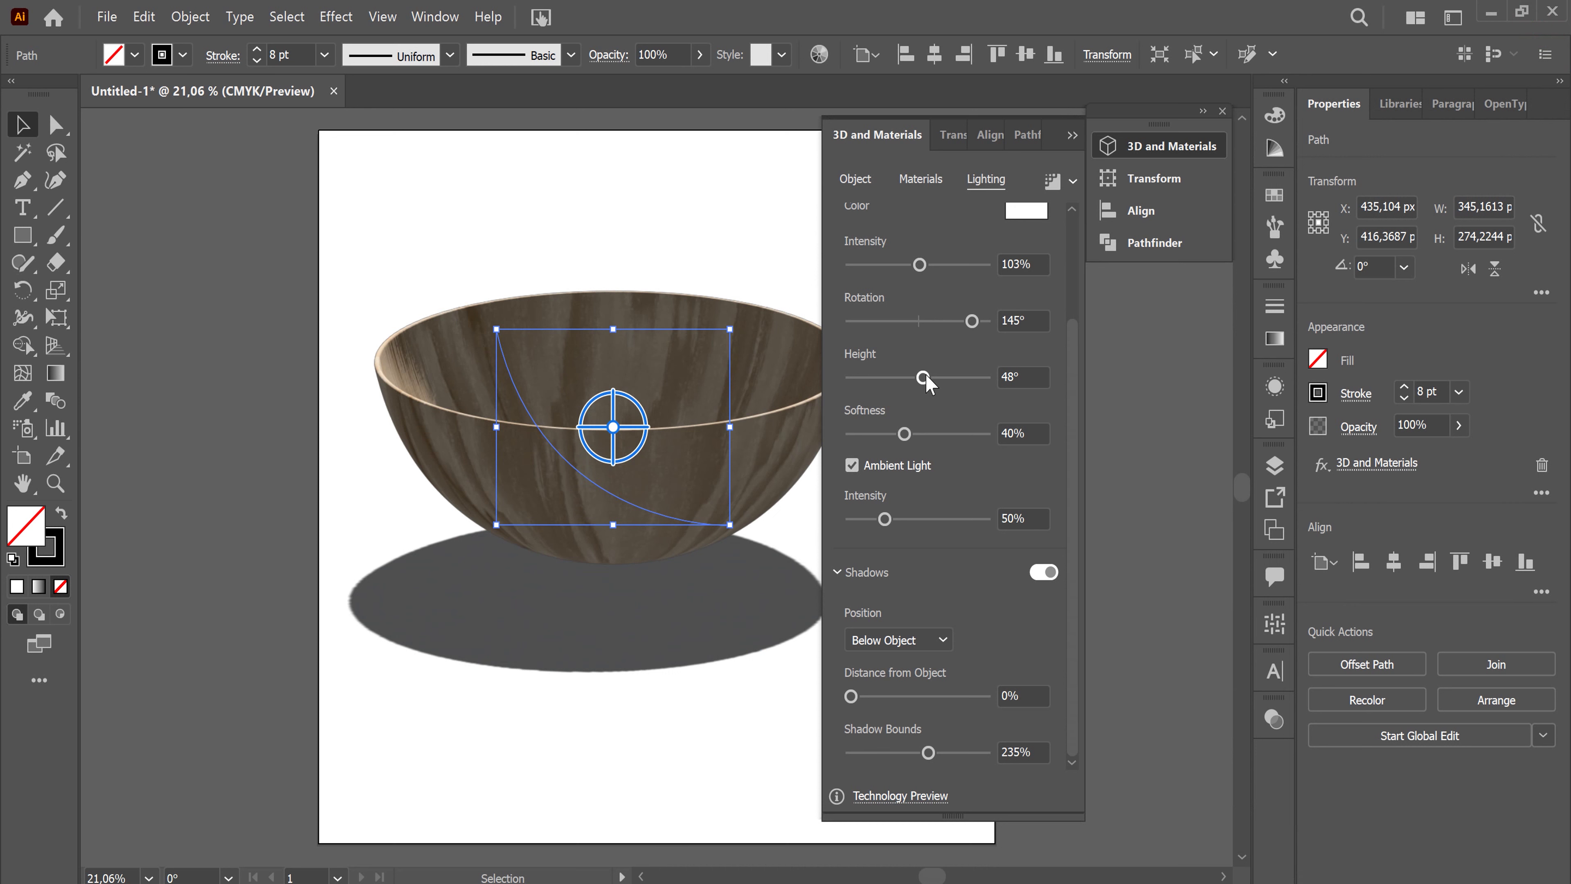
left_click(899, 518)
left_click_drag(901, 520, 906, 520)
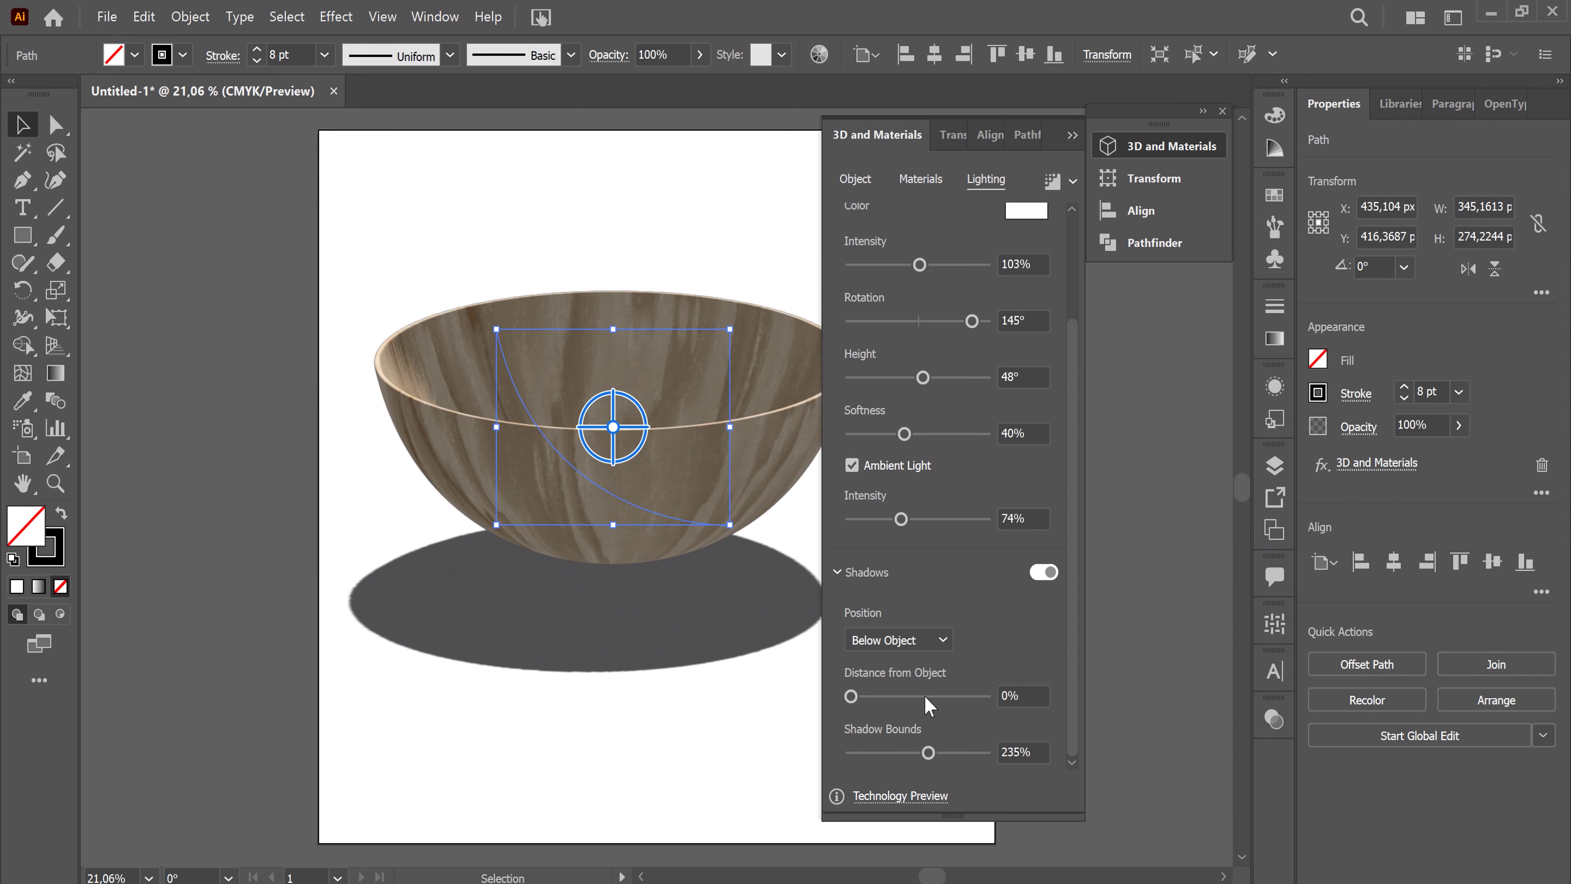
left_click(859, 698)
left_click_drag(859, 698, 847, 699)
left_click_drag(963, 324, 939, 329)
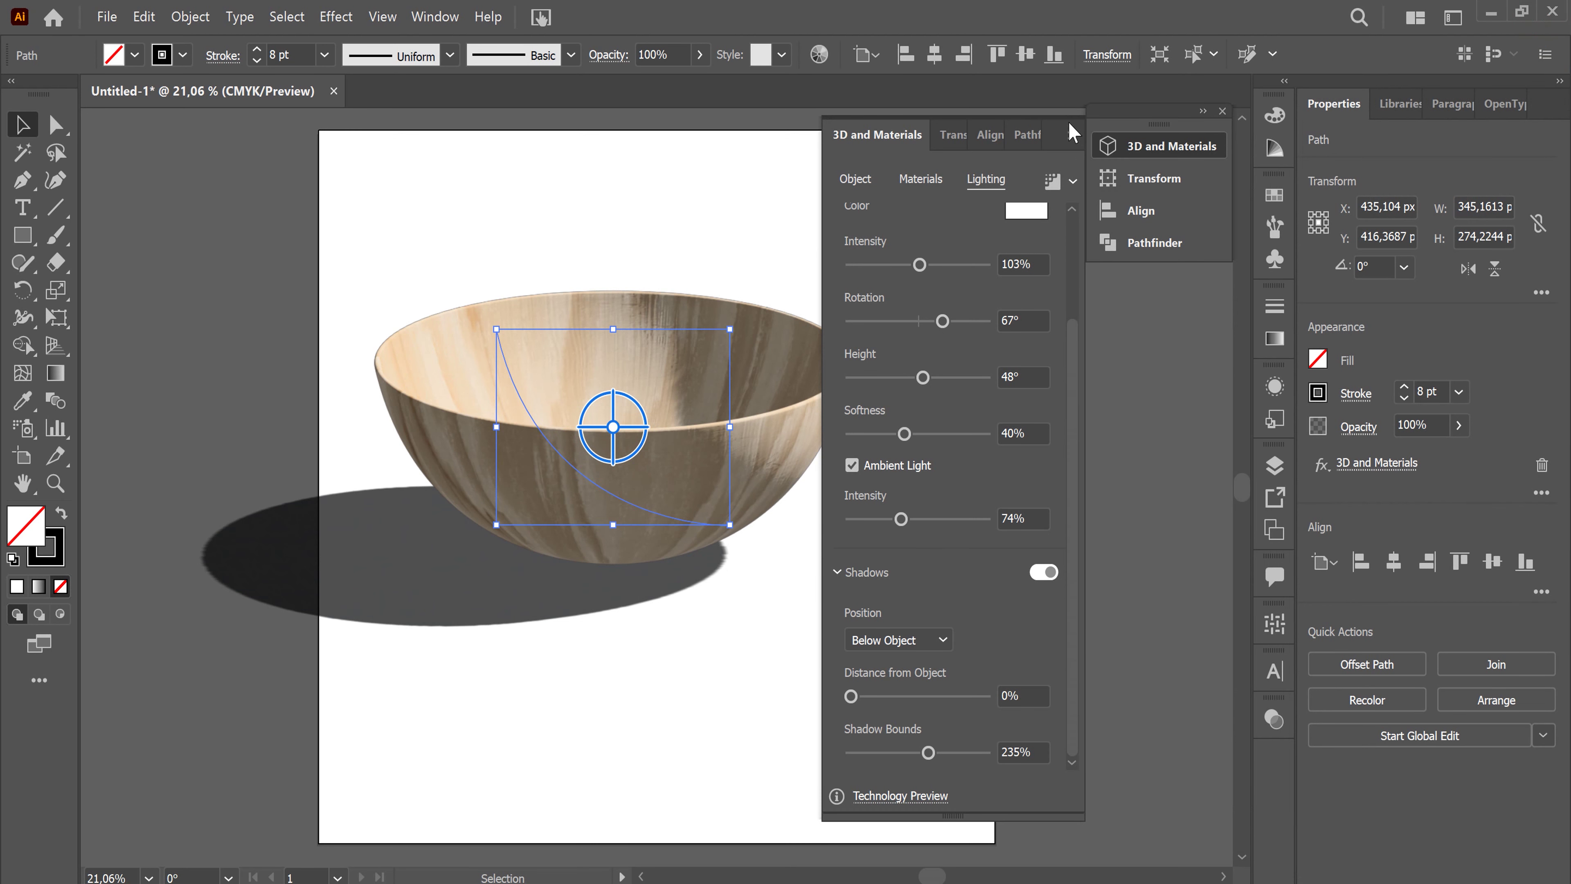
Step: Move the bowl toward the centre of the artboard and expand its appearance
left_click(1070, 137)
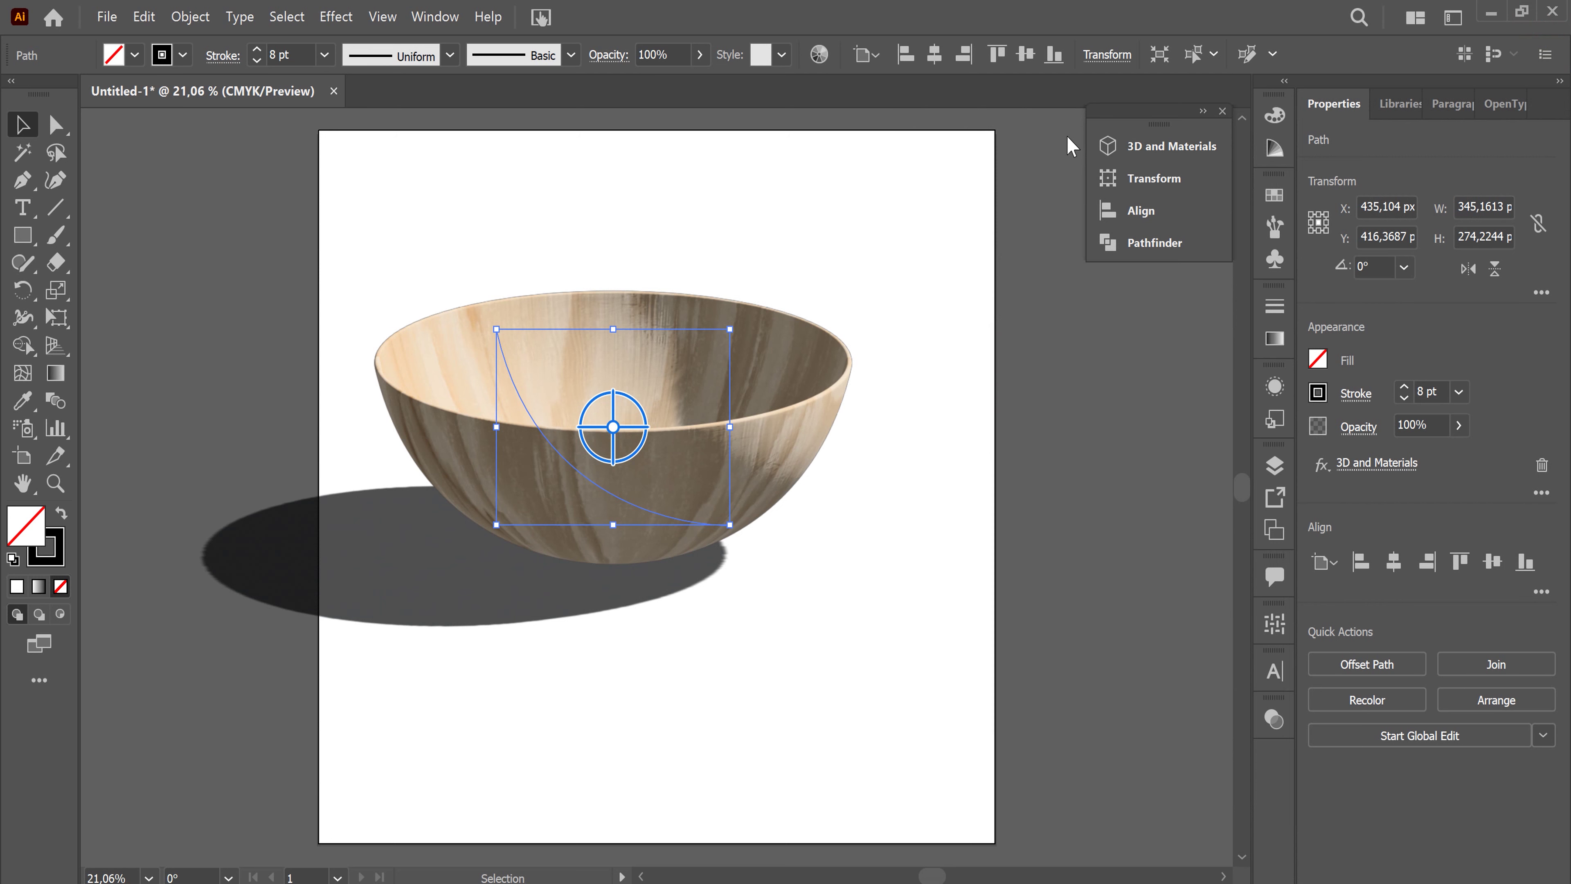
left_click_drag(767, 463, 856, 469)
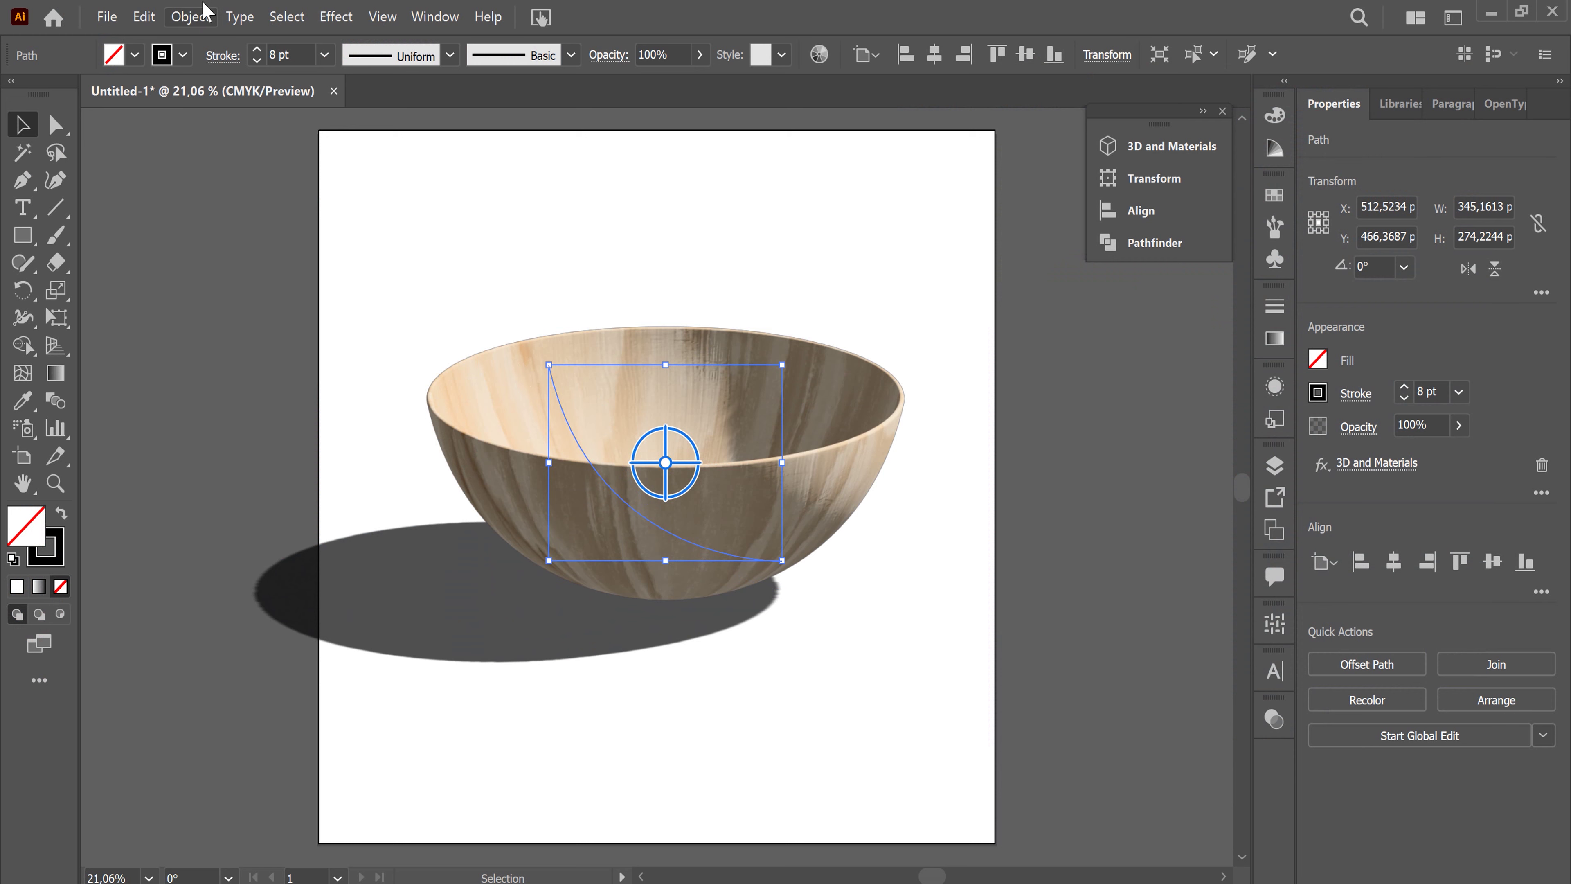
left_click(193, 17)
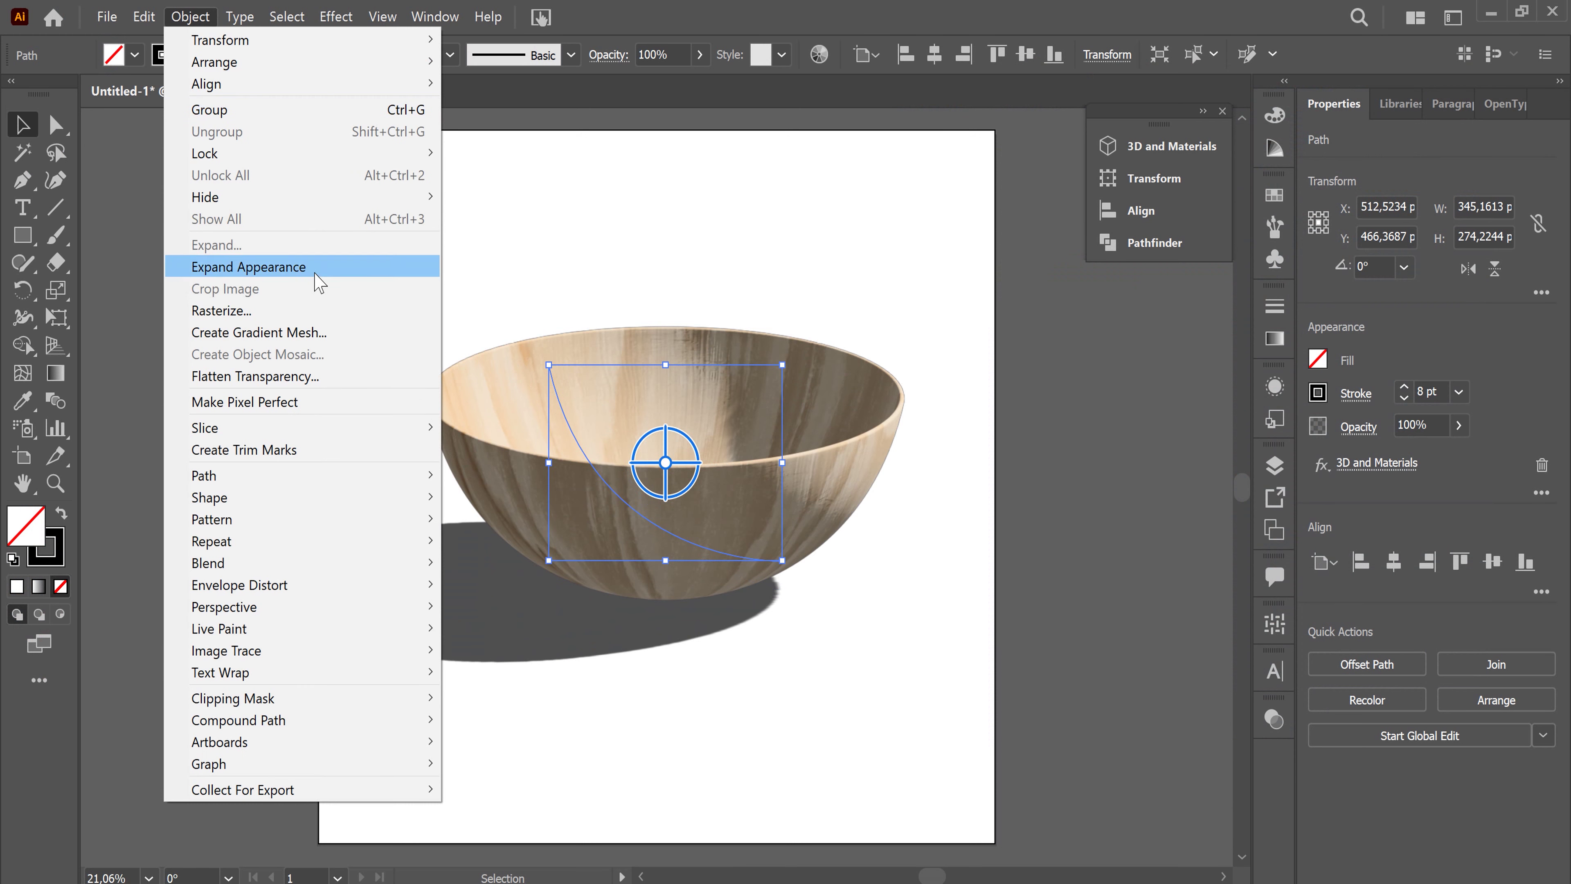
left_click(266, 267)
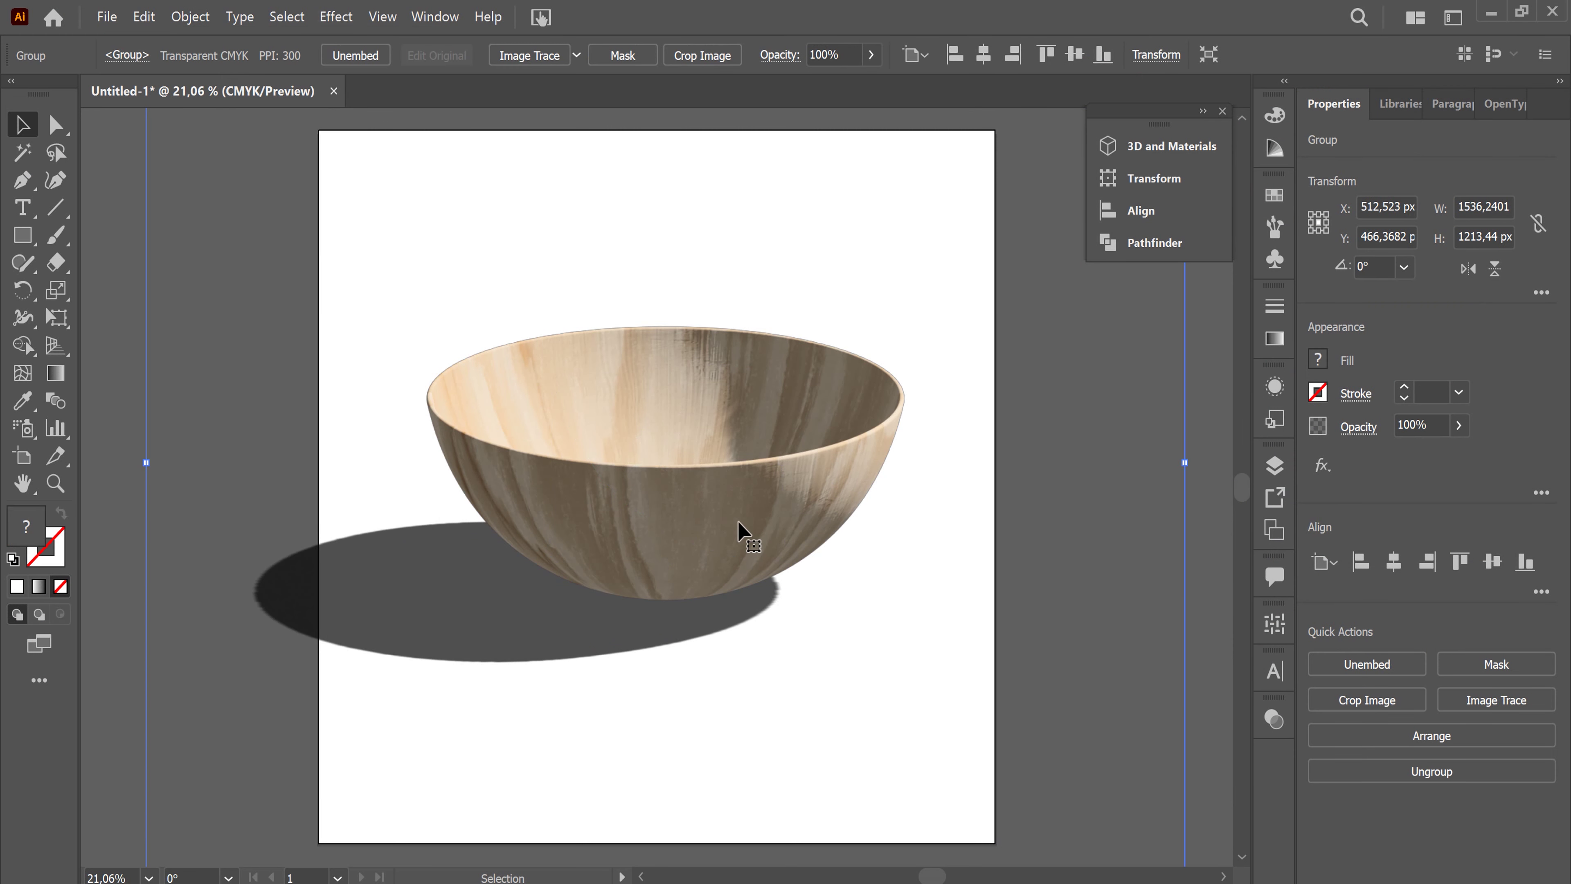
Step: Scale the expanded bowl group down to about 994 × 785 px so that it fits the artboard's width
key("ctrl+minus")
key("ctrl+minus")
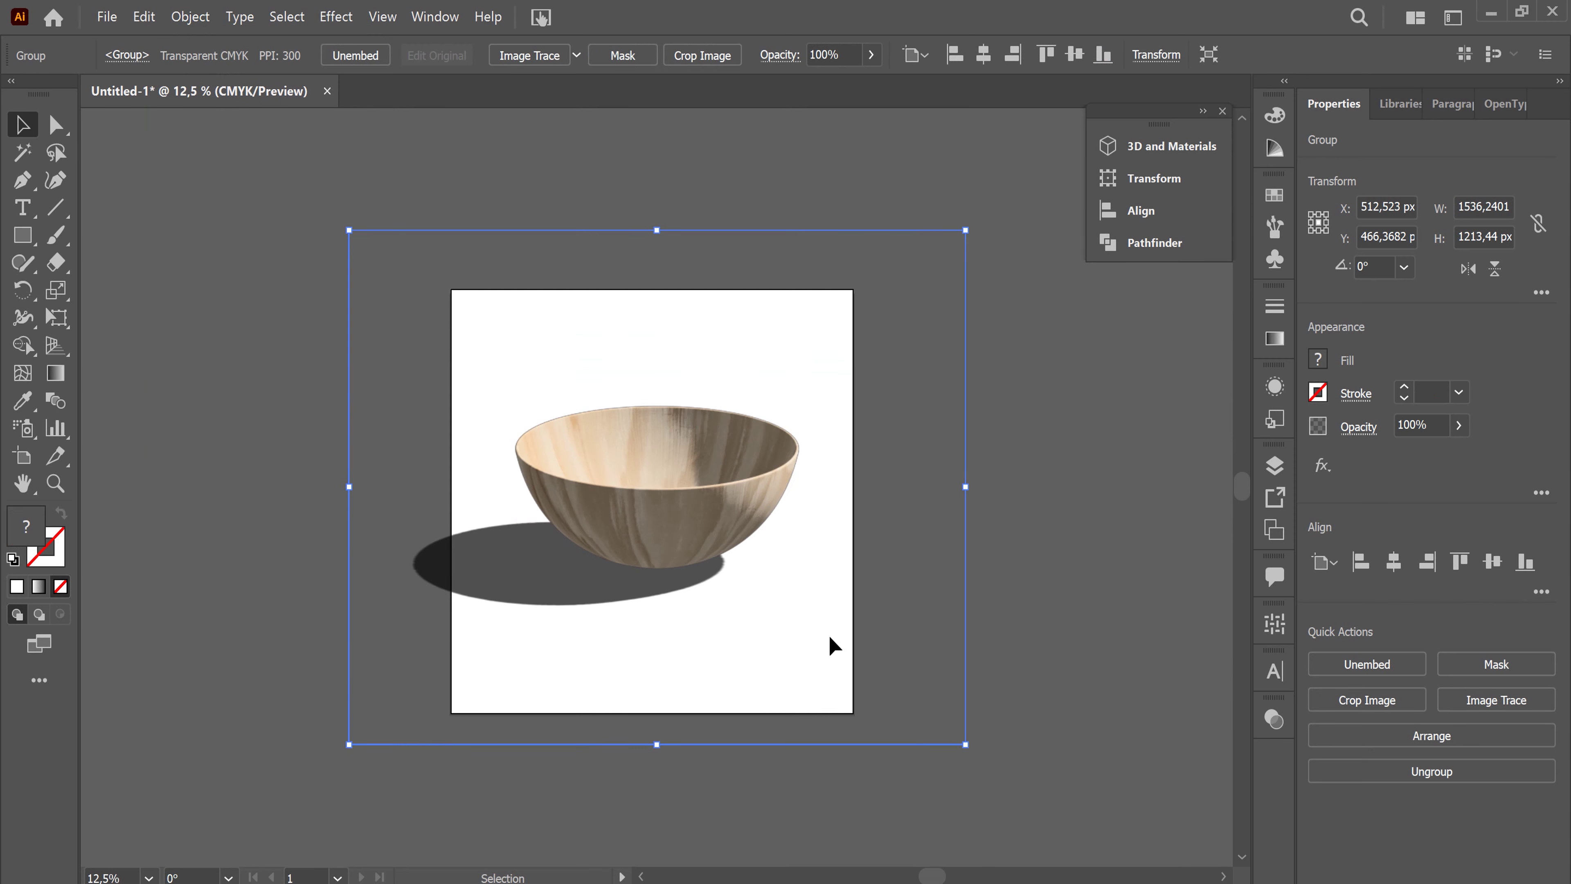
left_click_drag(966, 744, 879, 641)
left_click_drag(705, 487, 755, 522)
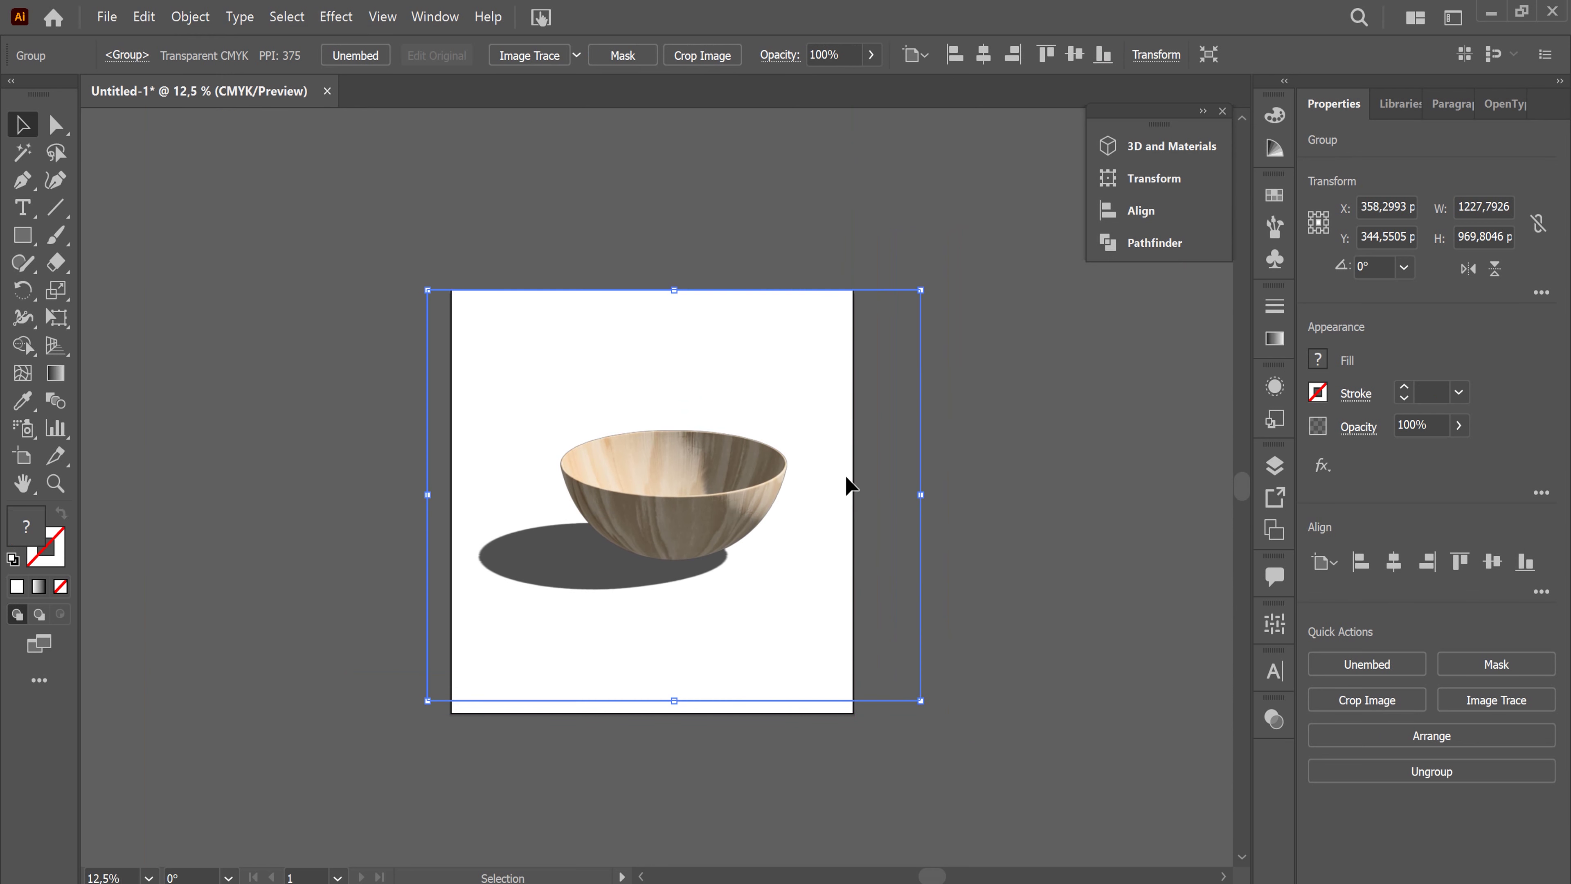
left_click_drag(921, 701, 878, 643)
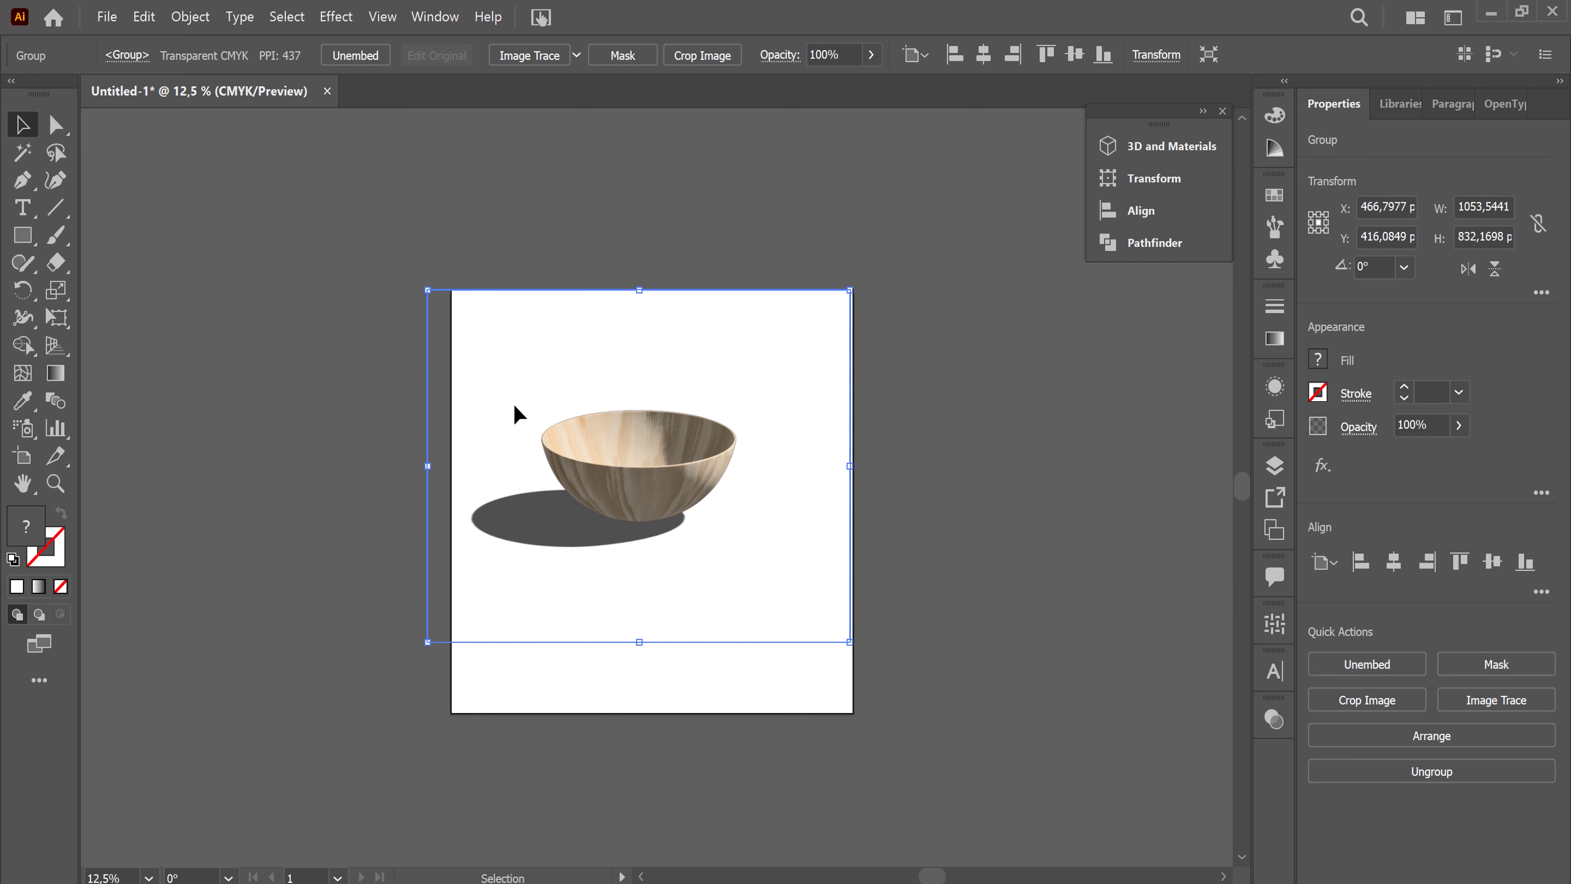
left_click_drag(431, 293, 453, 313)
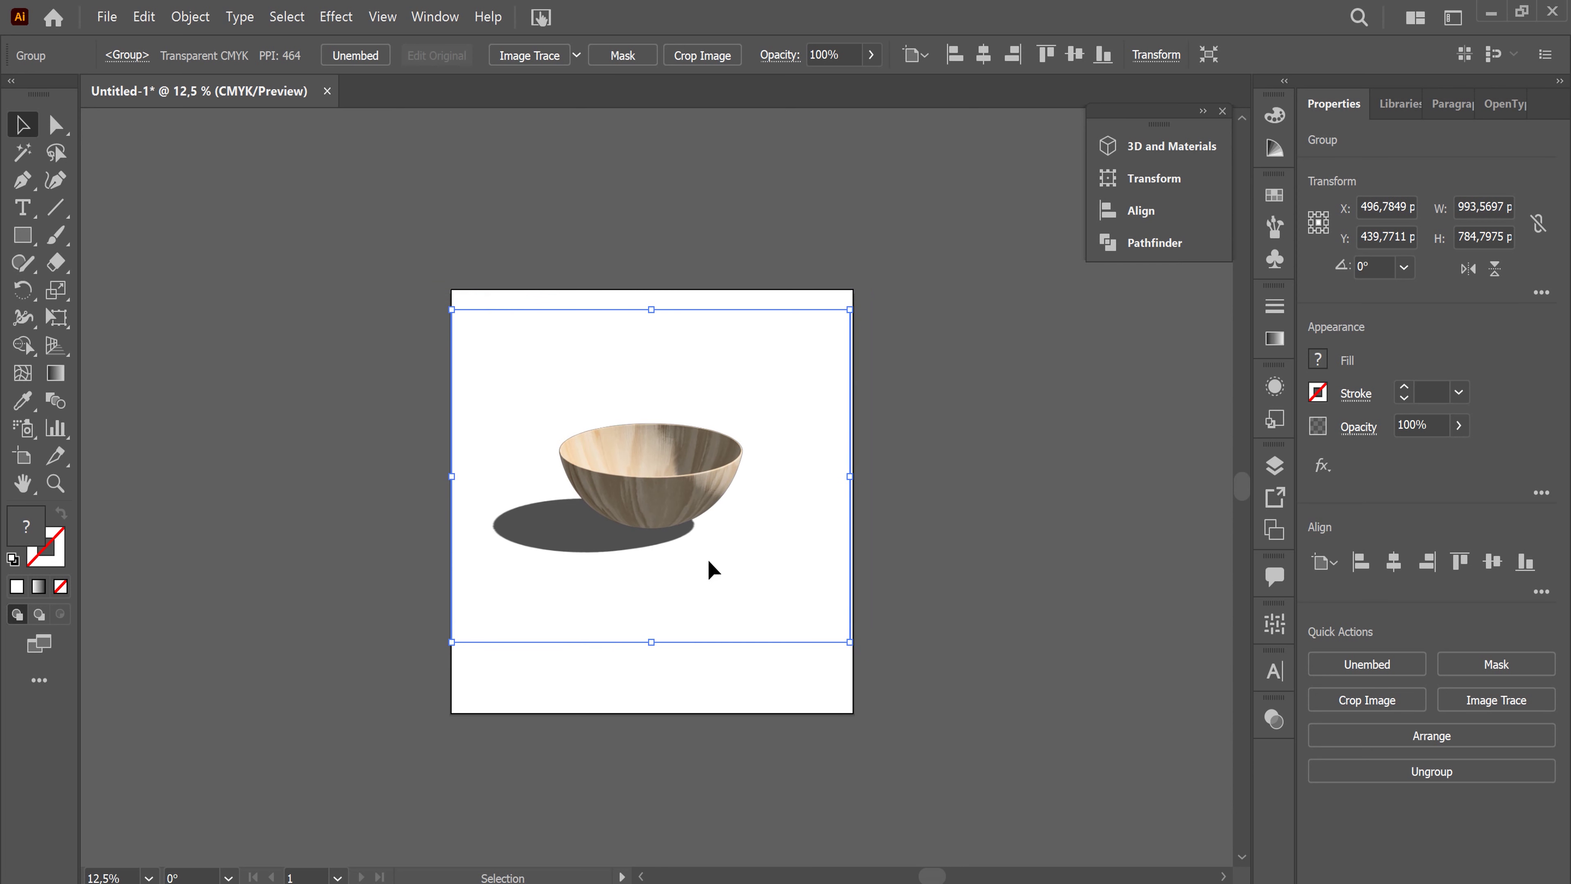
left_click_drag(683, 471, 685, 473)
left_click(945, 560)
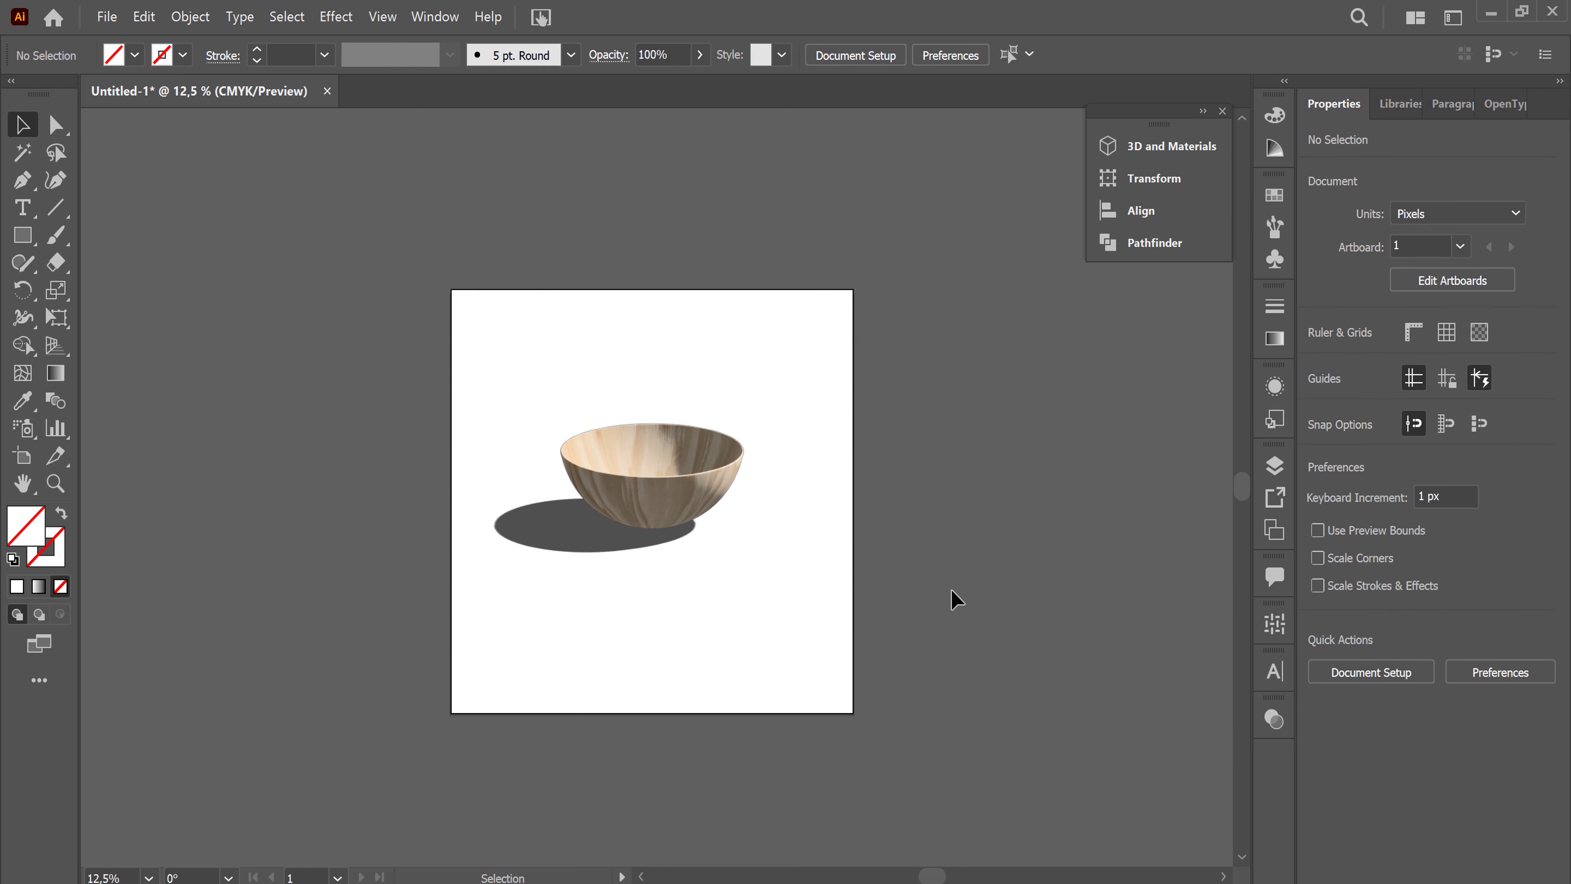
Step: Move the bowl group to the middle of the artboard, at about X 500 px and Y 491 px
key("ctrl+plus")
left_click_drag(684, 495, 677, 526)
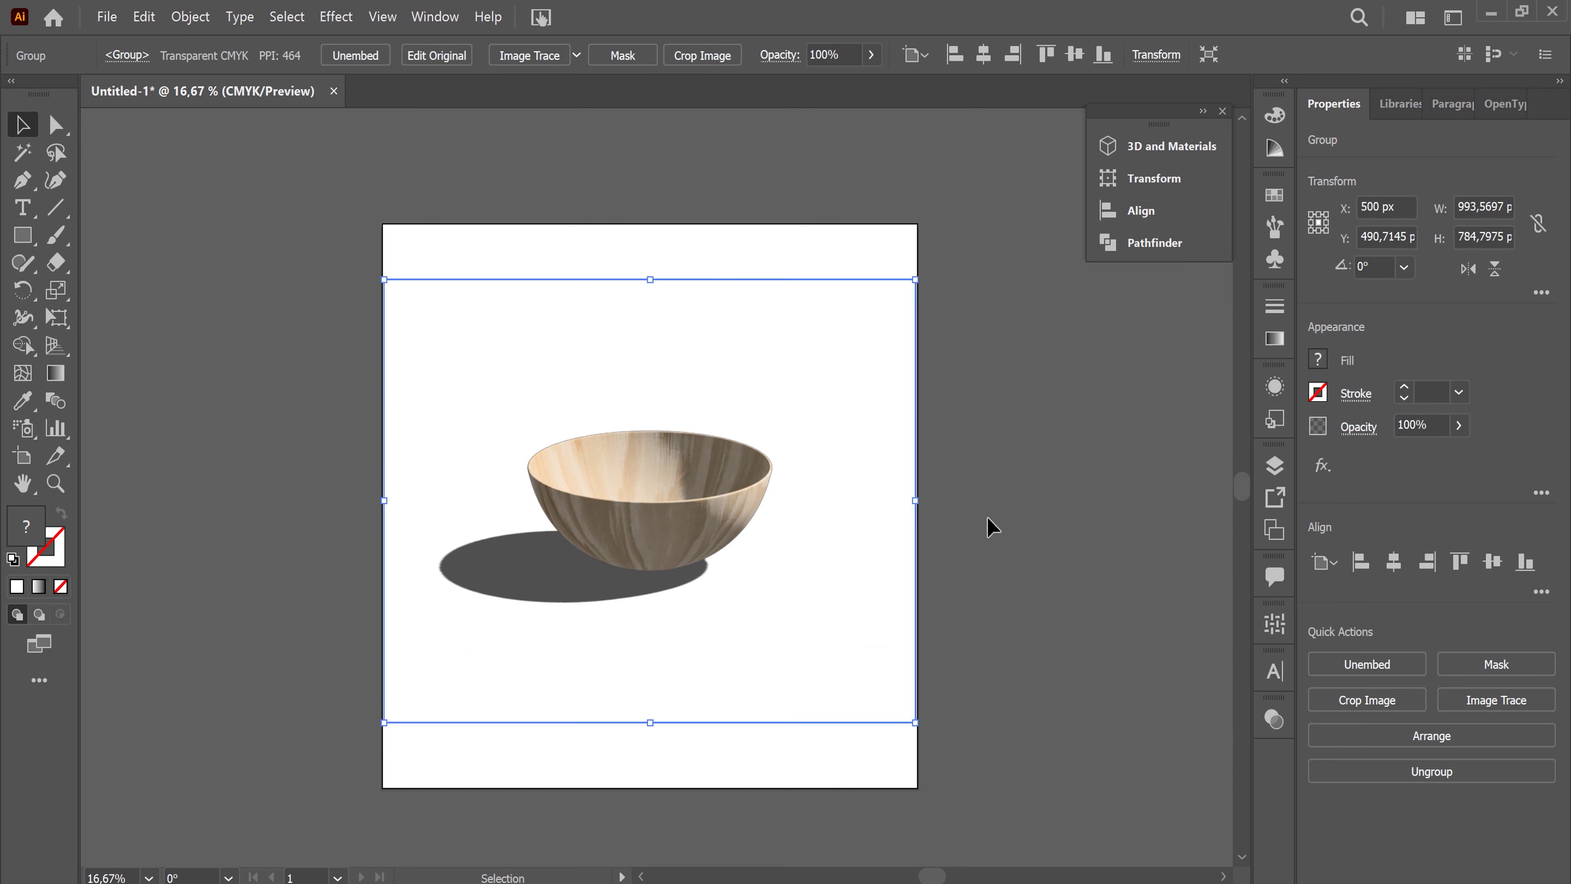
left_click(989, 560)
Step: Draw a rectangle of about 997 × 997 px covering the artboard and fill it with orange-yellow
left_click(22, 235)
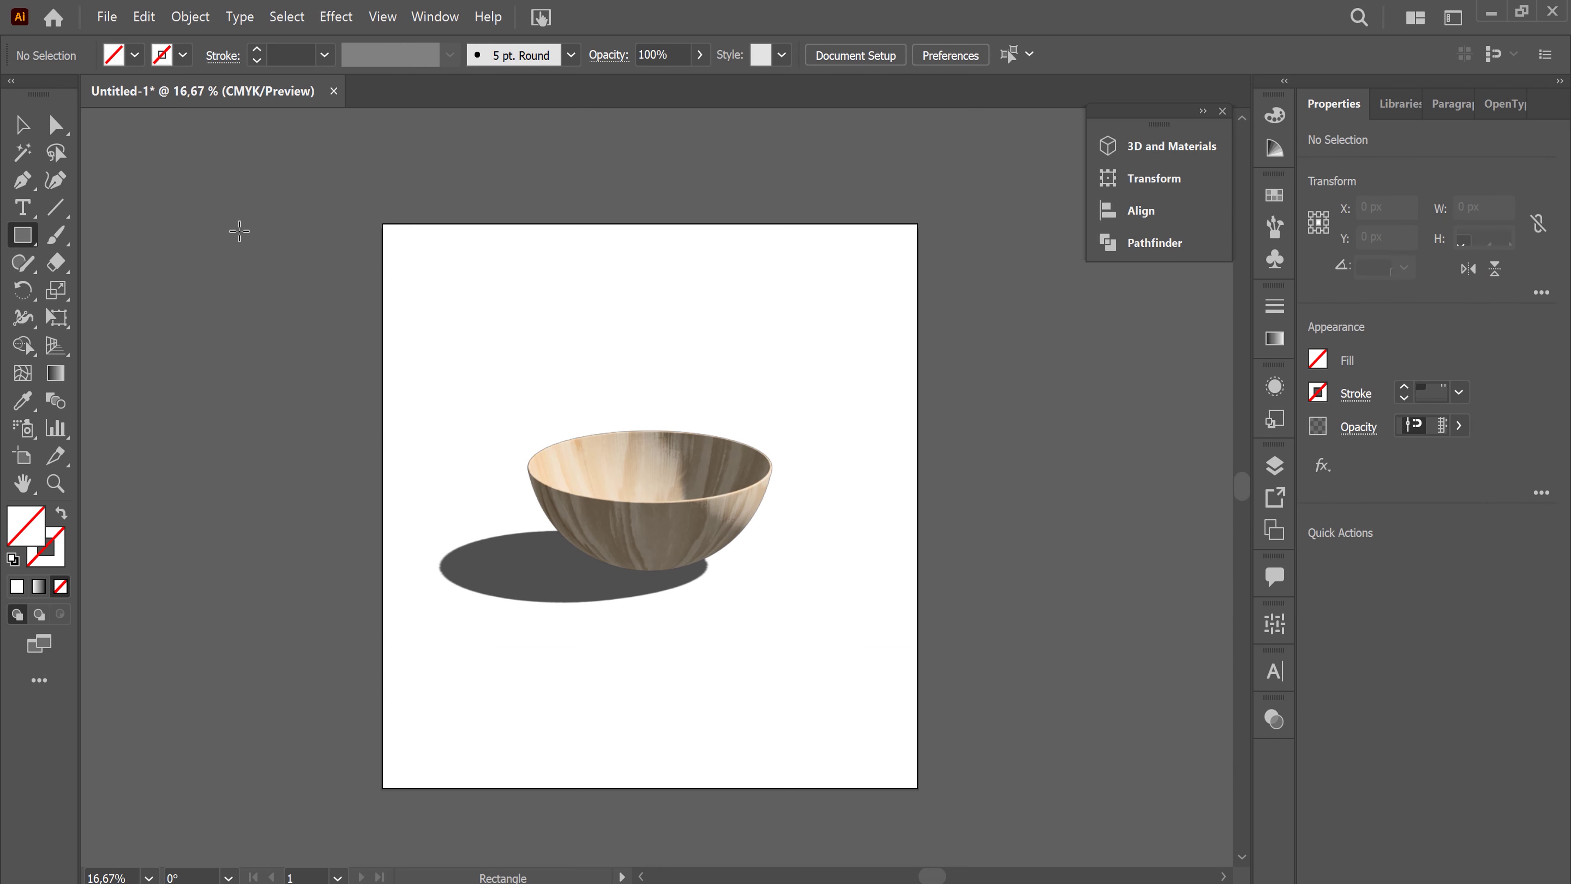
left_click_drag(382, 224, 918, 787)
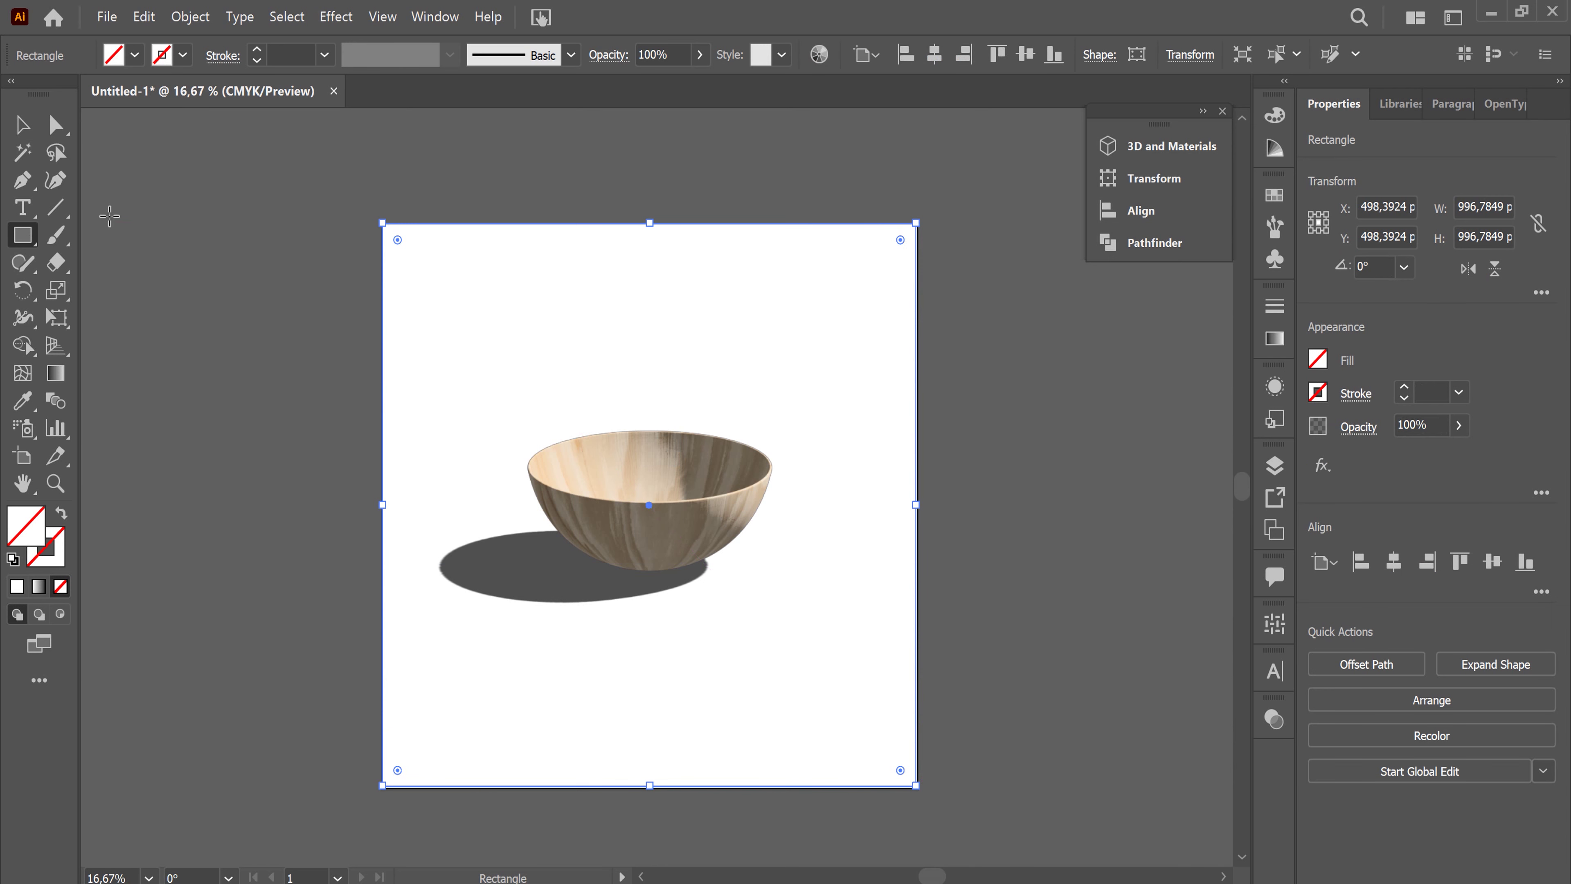
left_click(136, 55)
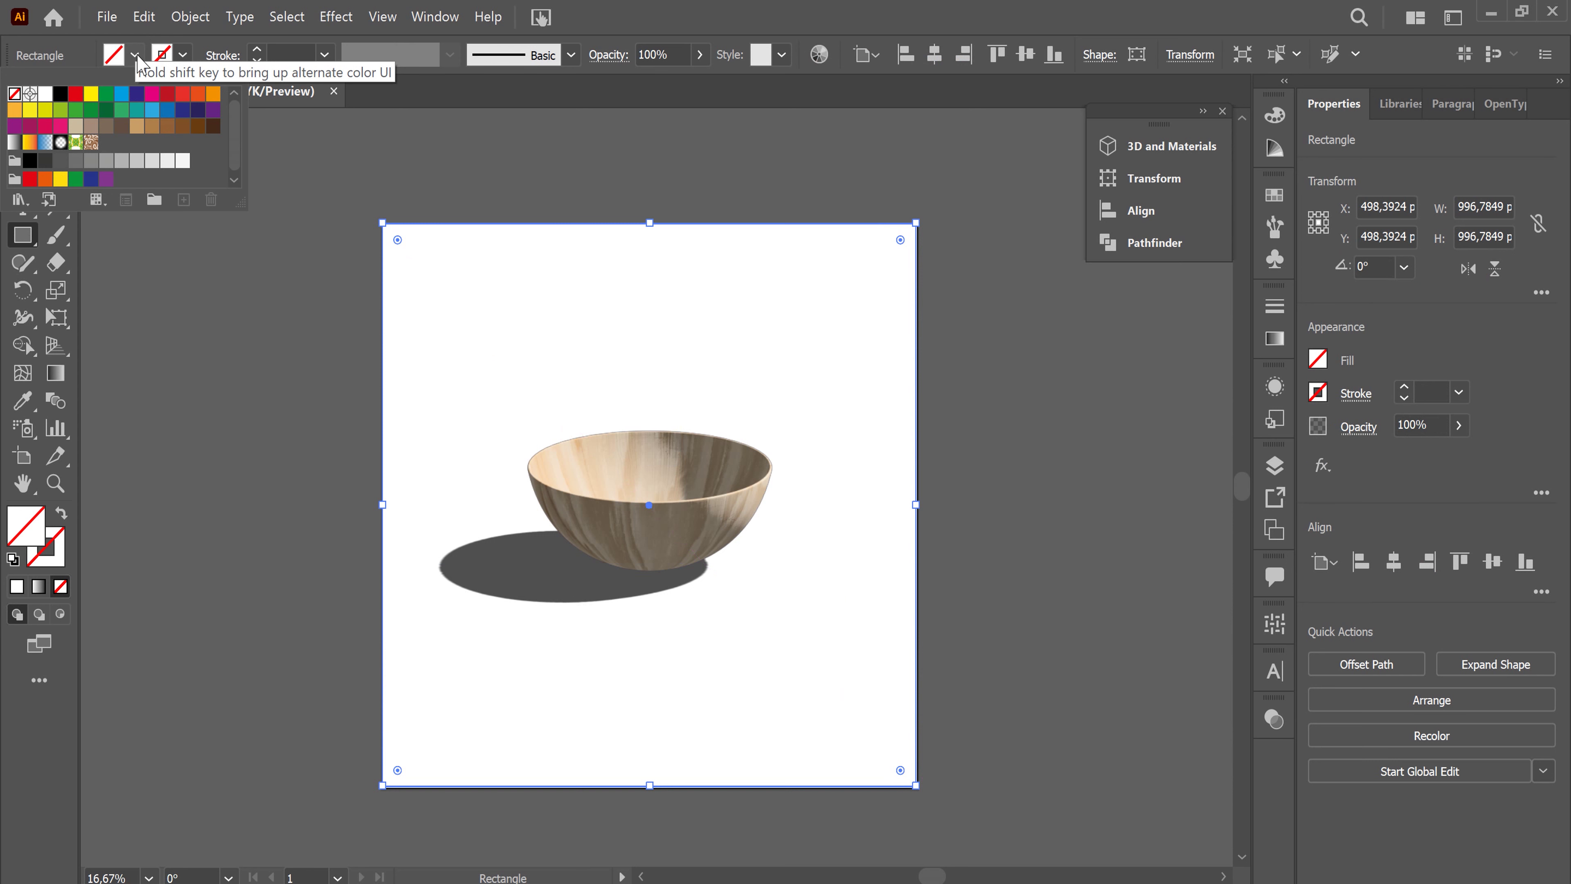
left_click(15, 109)
left_click(22, 125)
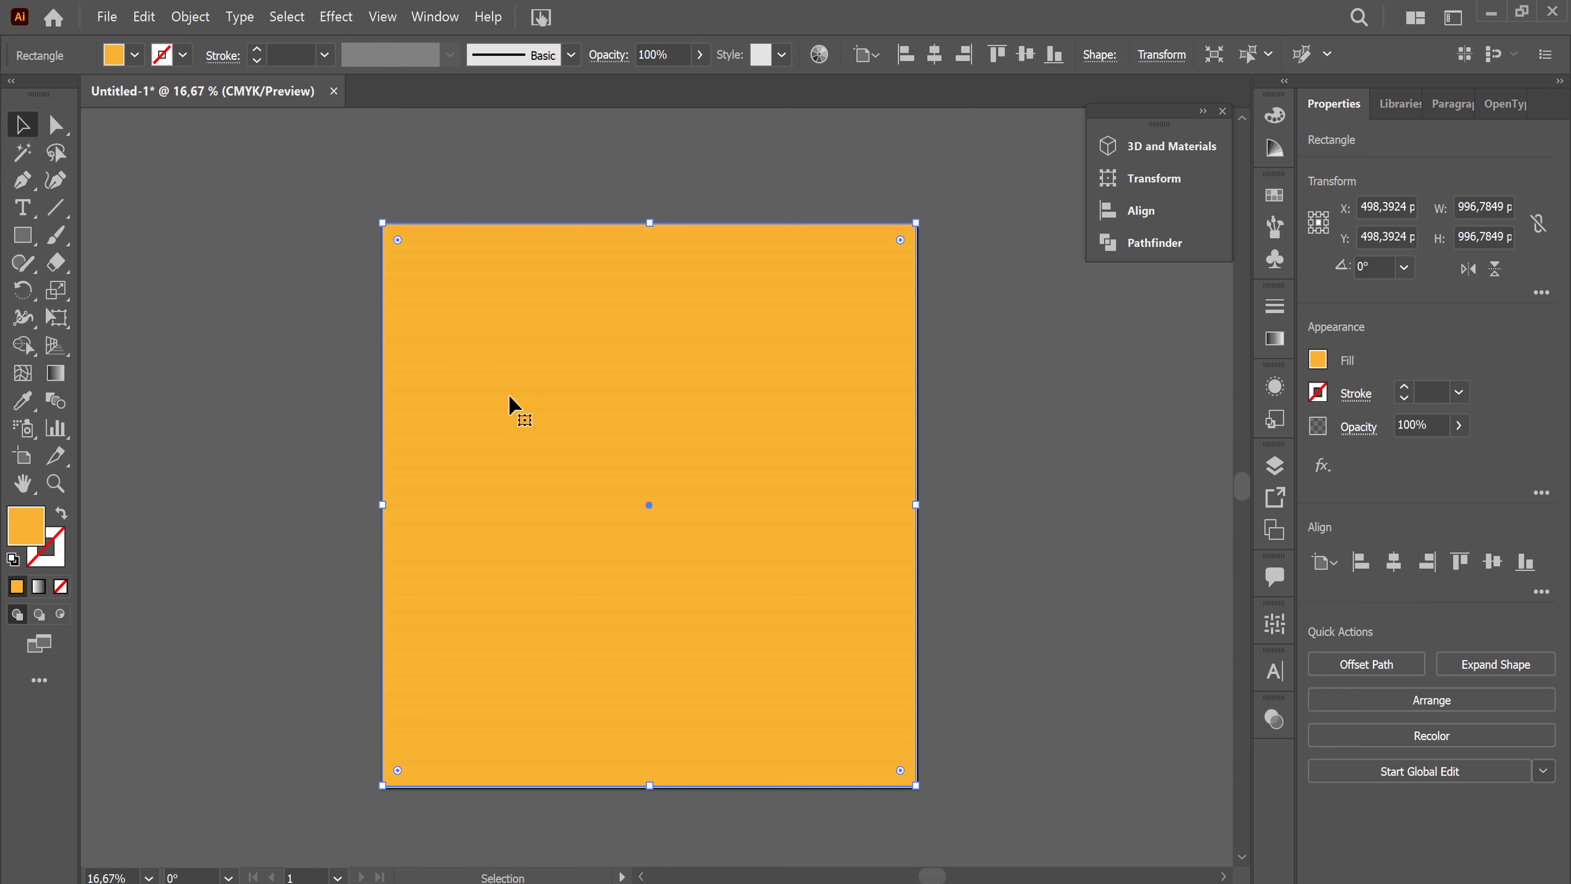
Step: Send the orange rectangle to the back, behind the bowl and its shadow
right_click(543, 396)
mouse_move(619, 737)
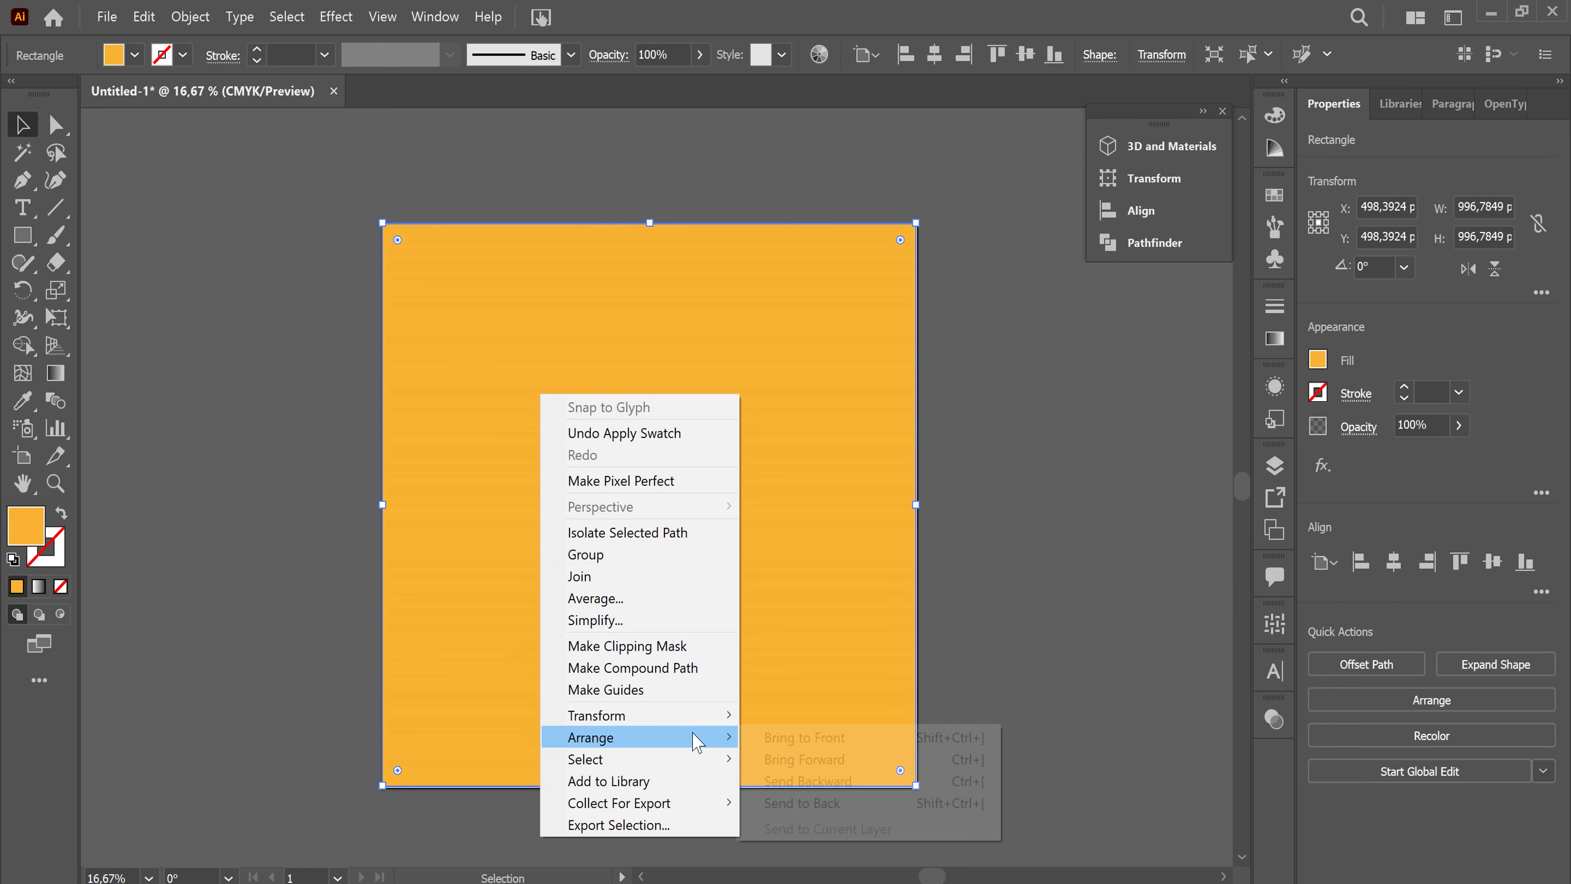
left_click(798, 803)
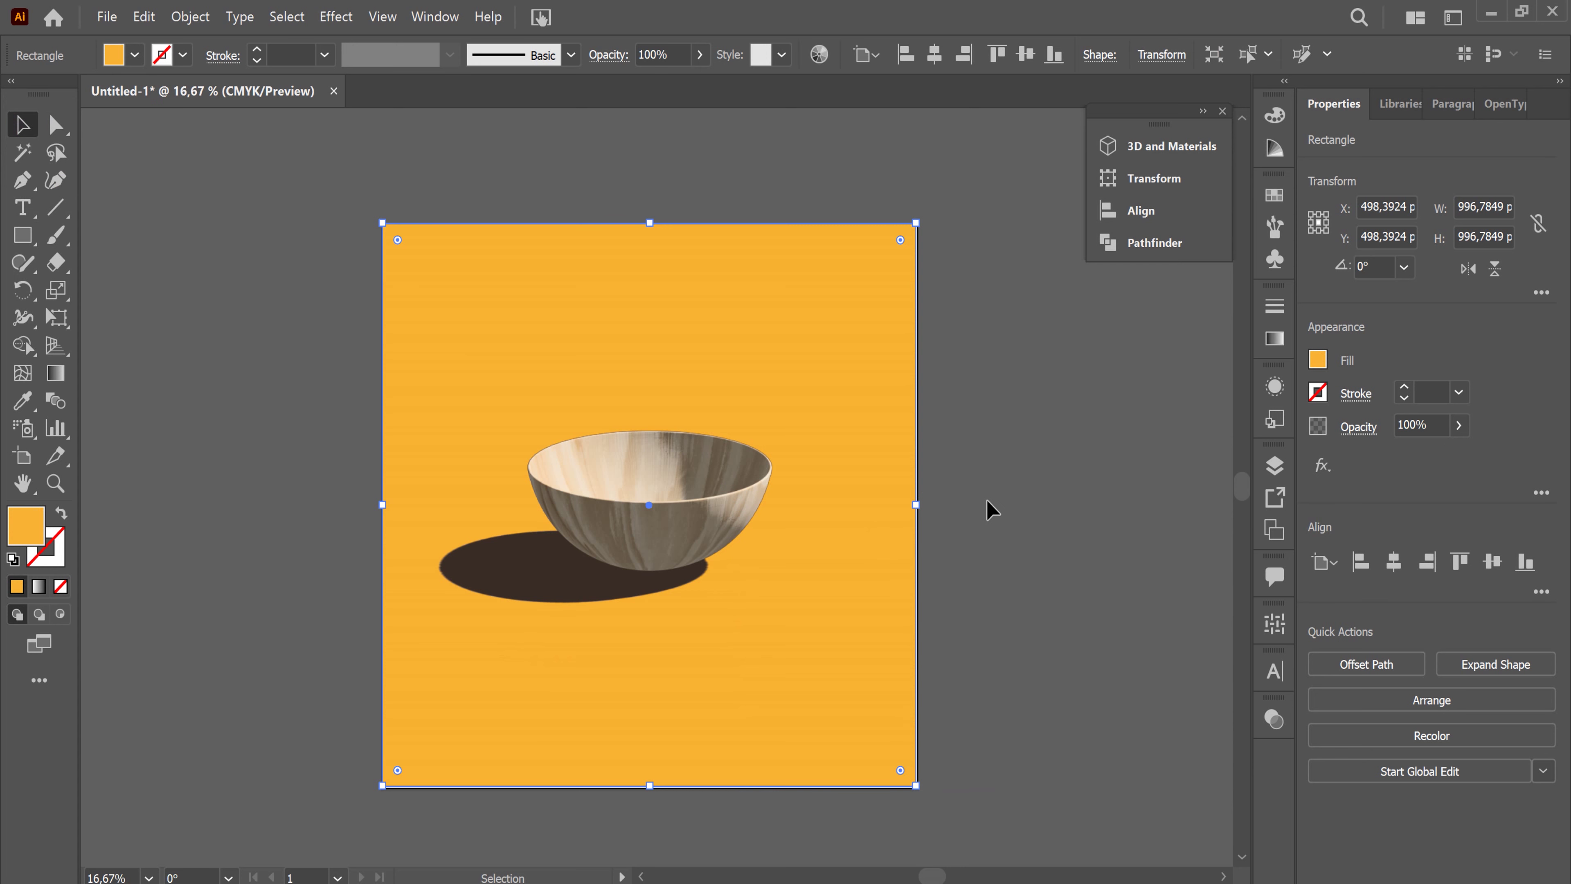
left_click(996, 513)
left_click(863, 519)
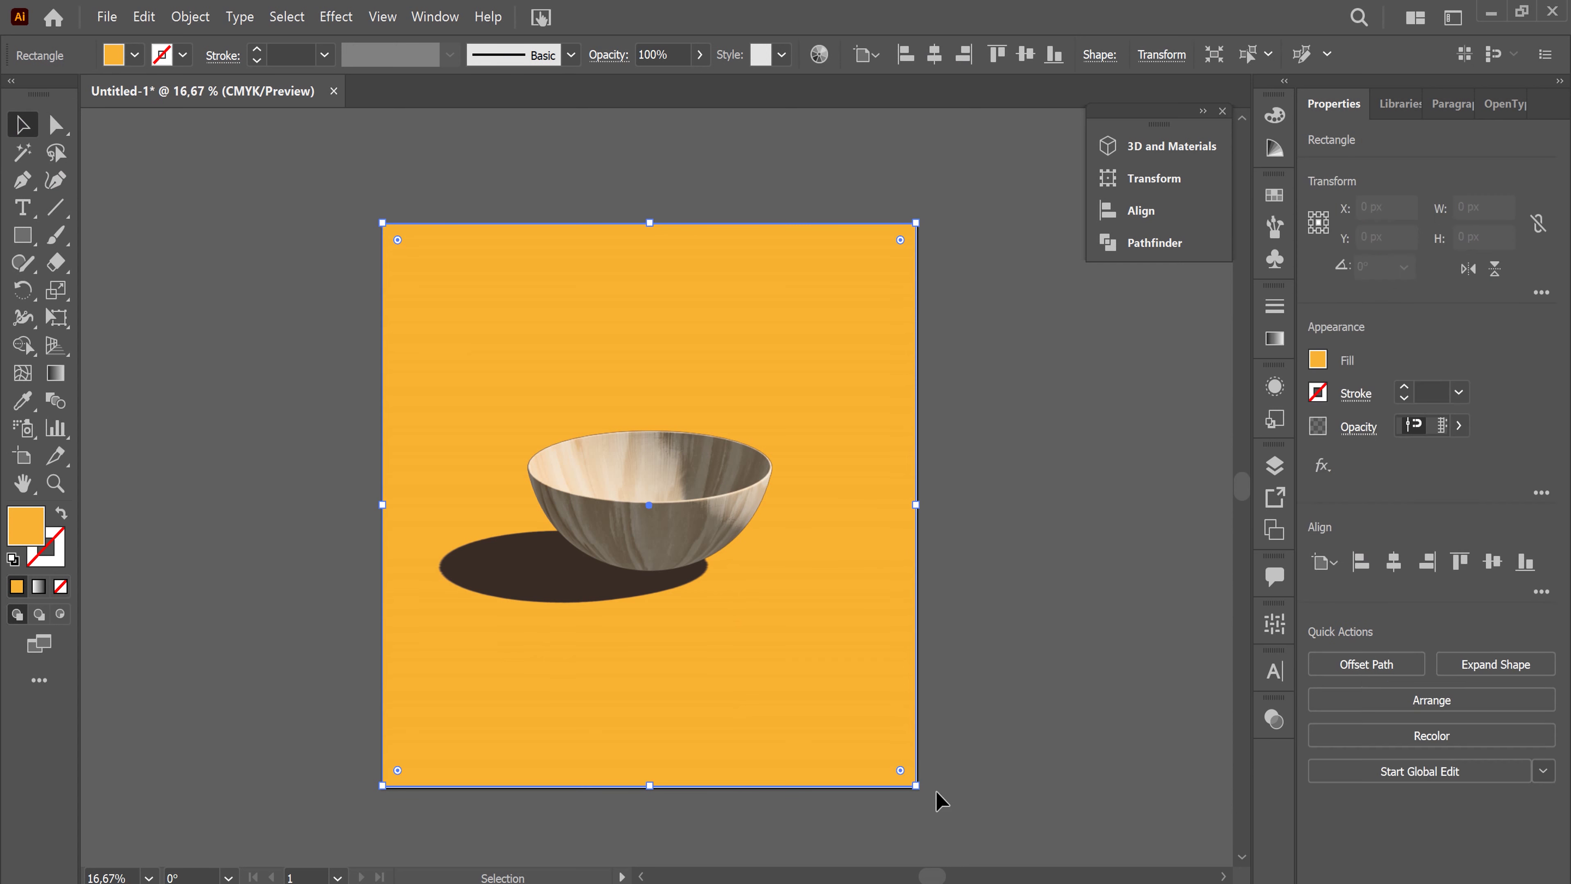
Step: Set the orange background rectangle's width and height to 1000 px each
mouse_move(915, 788)
left_mouse_down()
mouse_move(928, 800)
mouse_move(918, 787)
left_mouse_up()
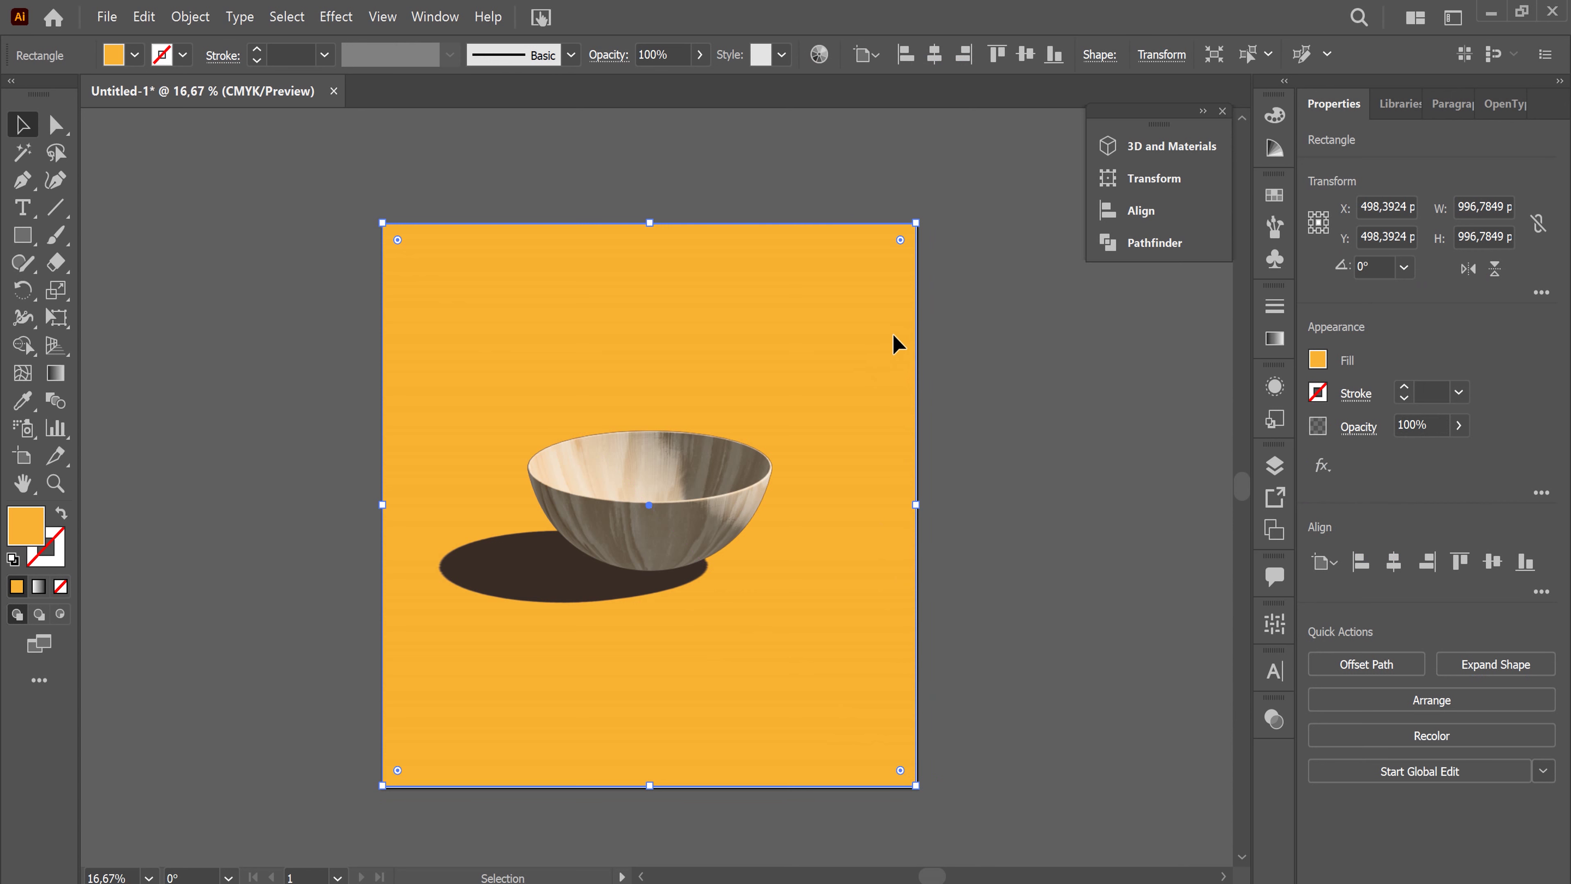
double_click(1470, 209)
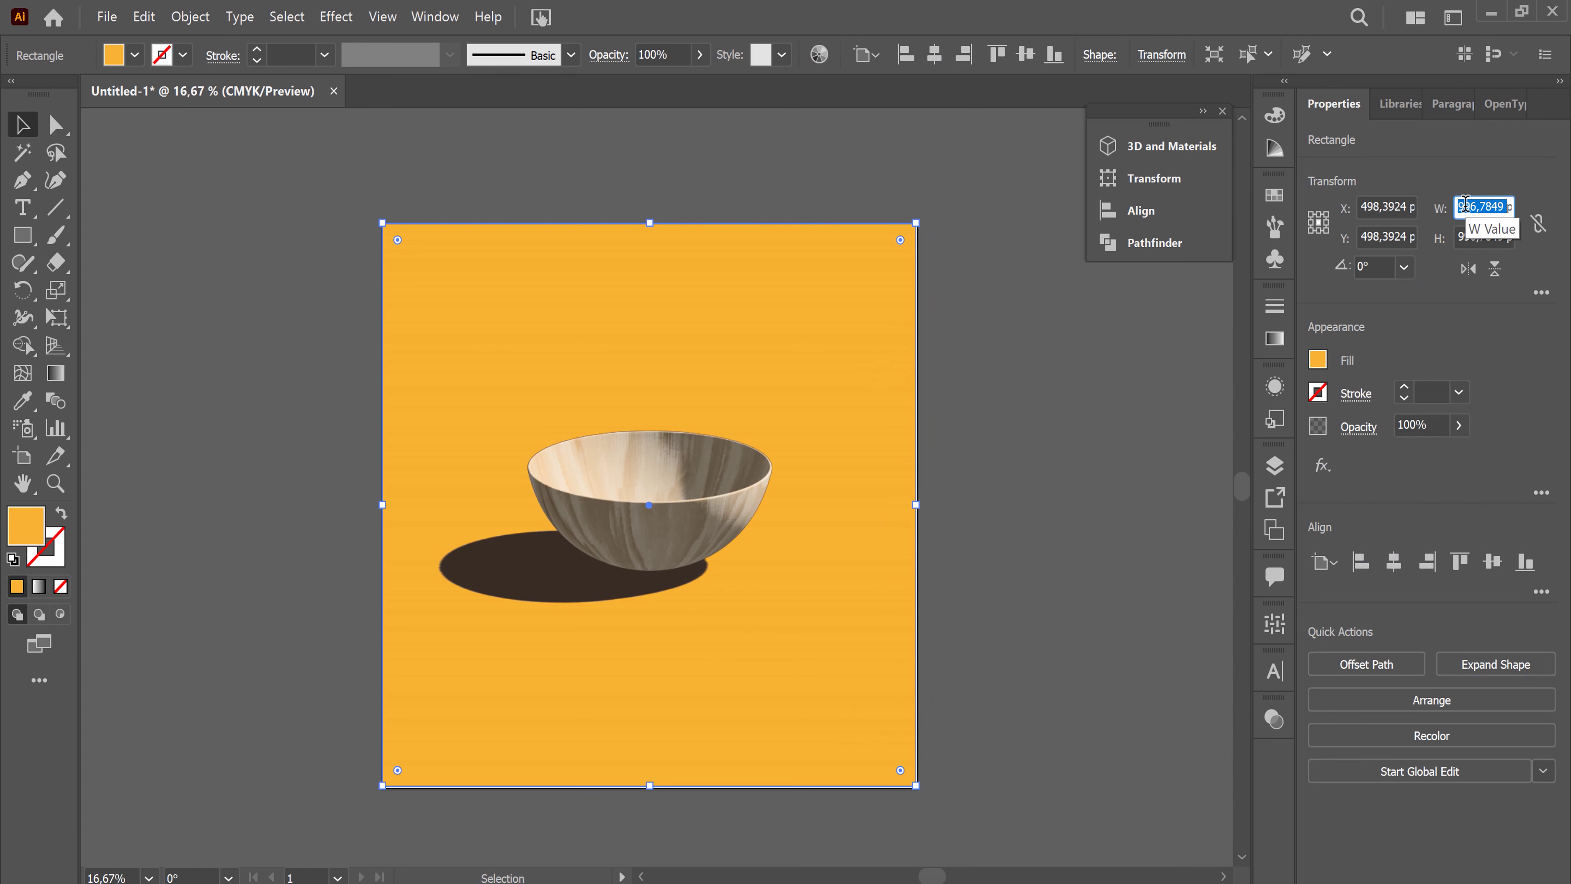
type("1000")
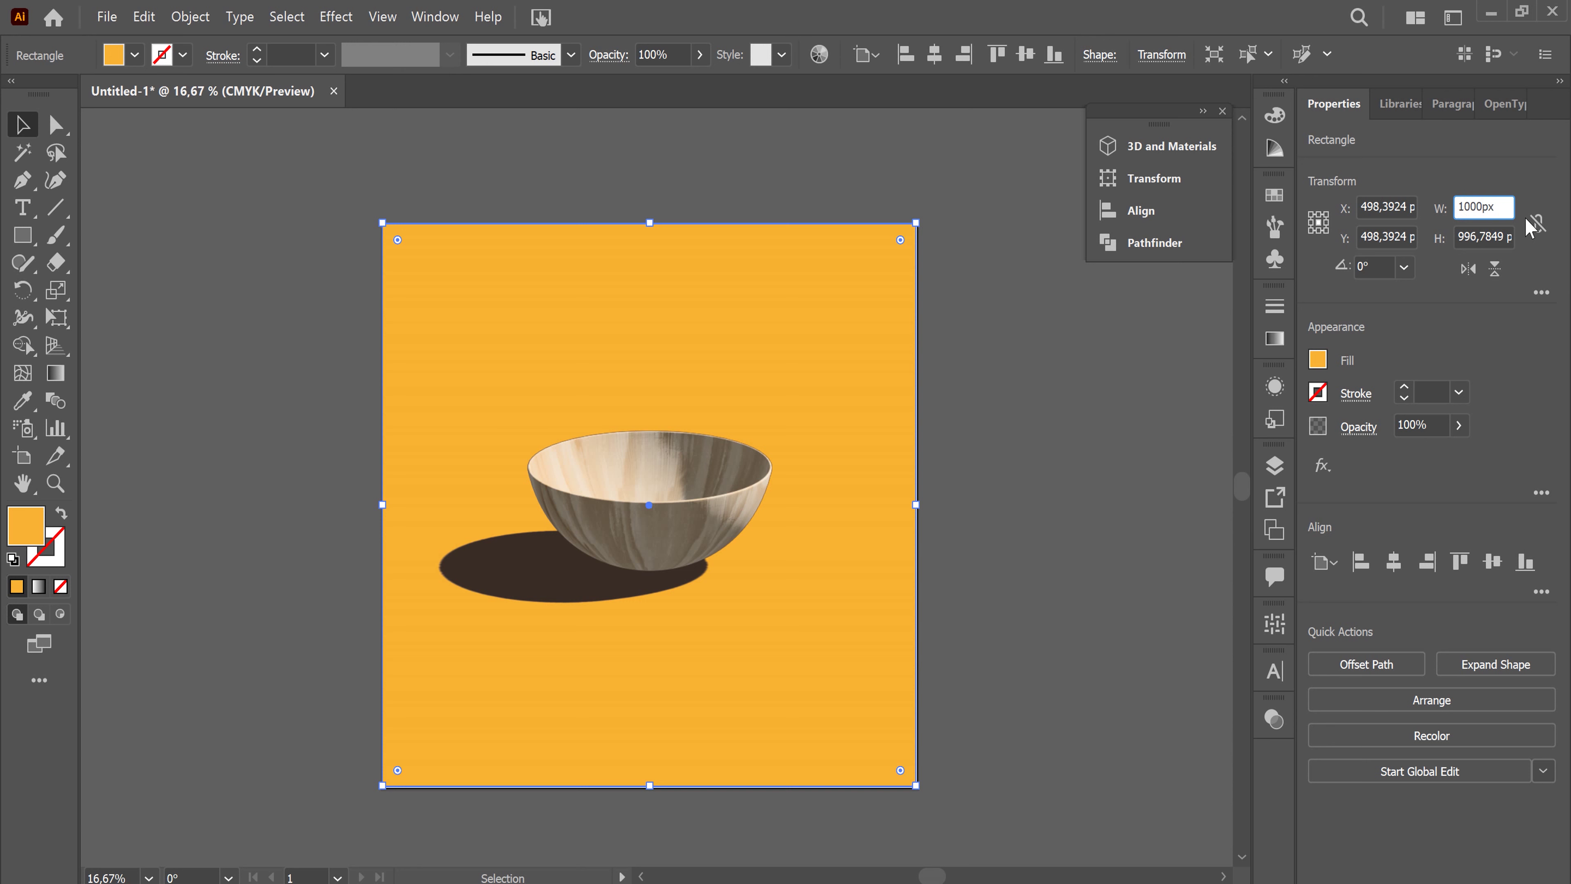
key("Return")
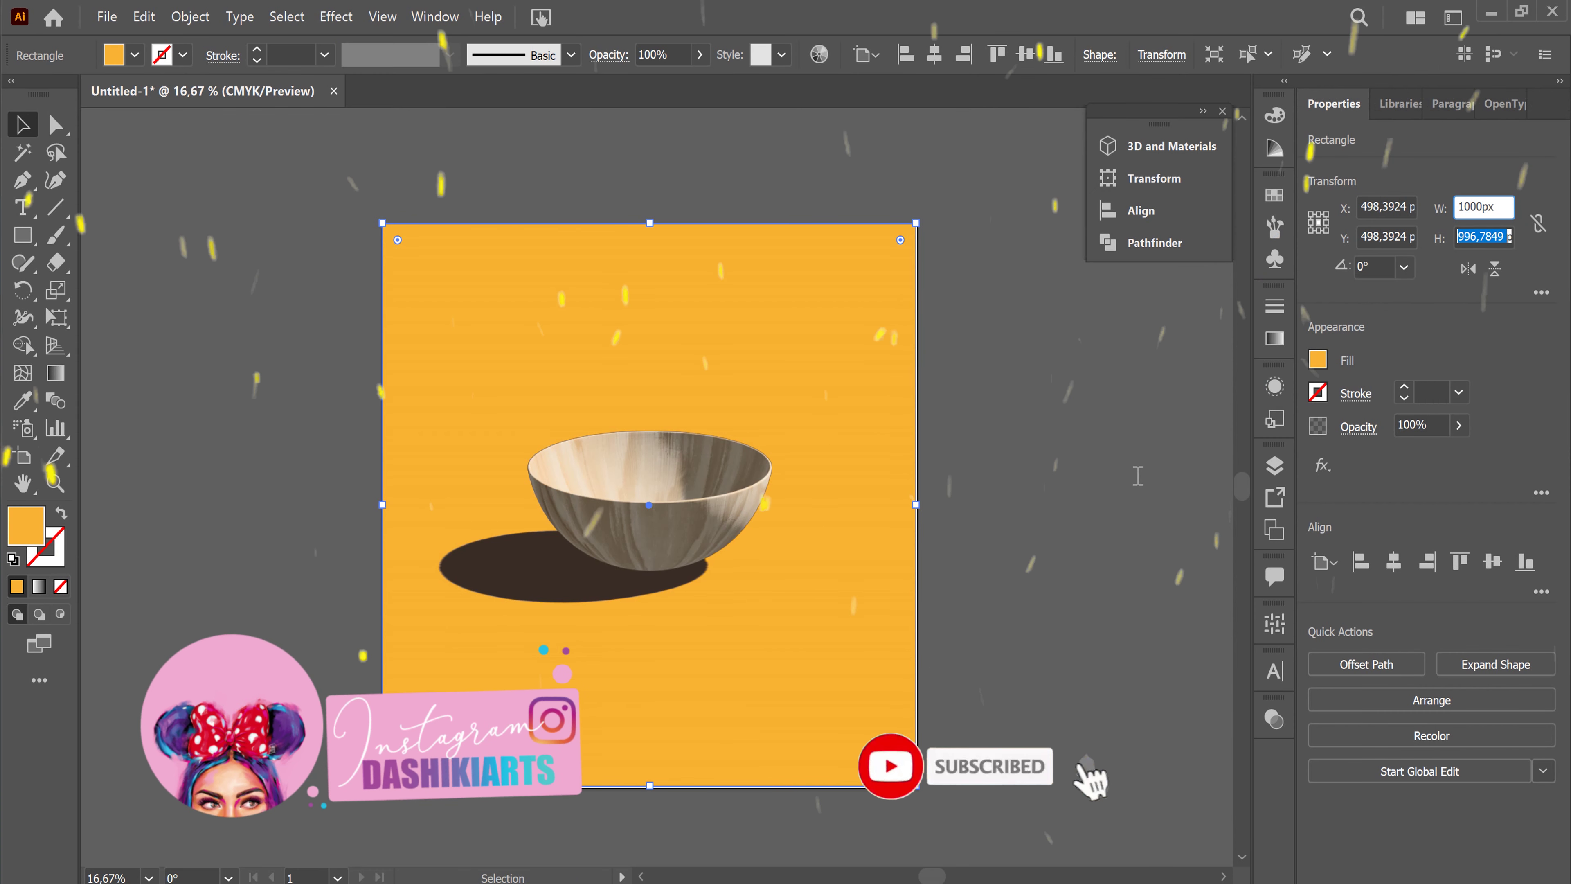
type("1000px")
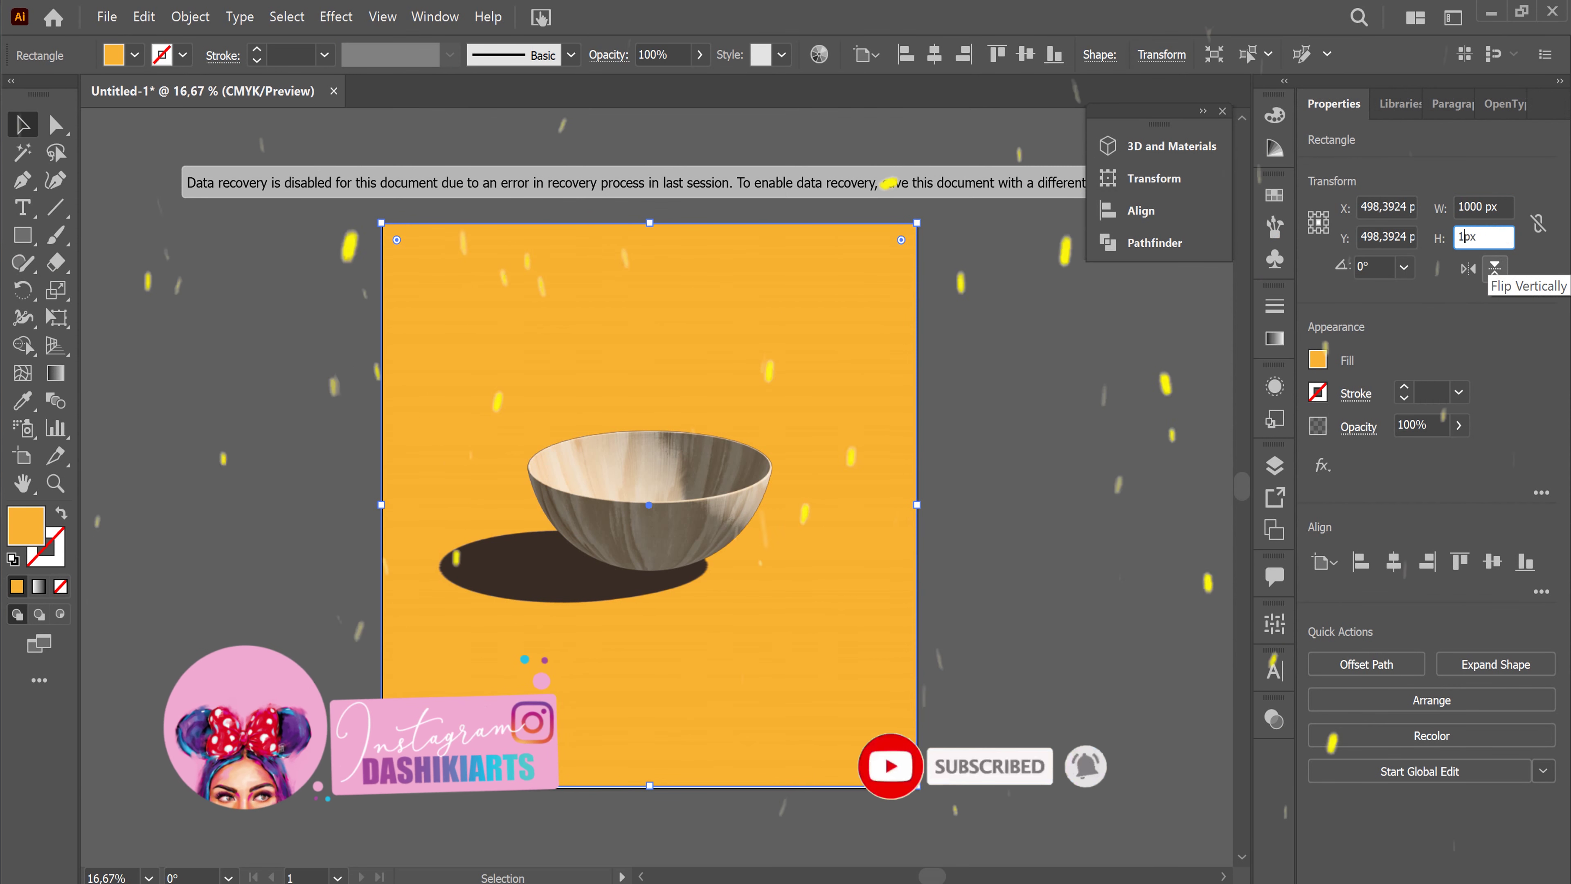
key("Return")
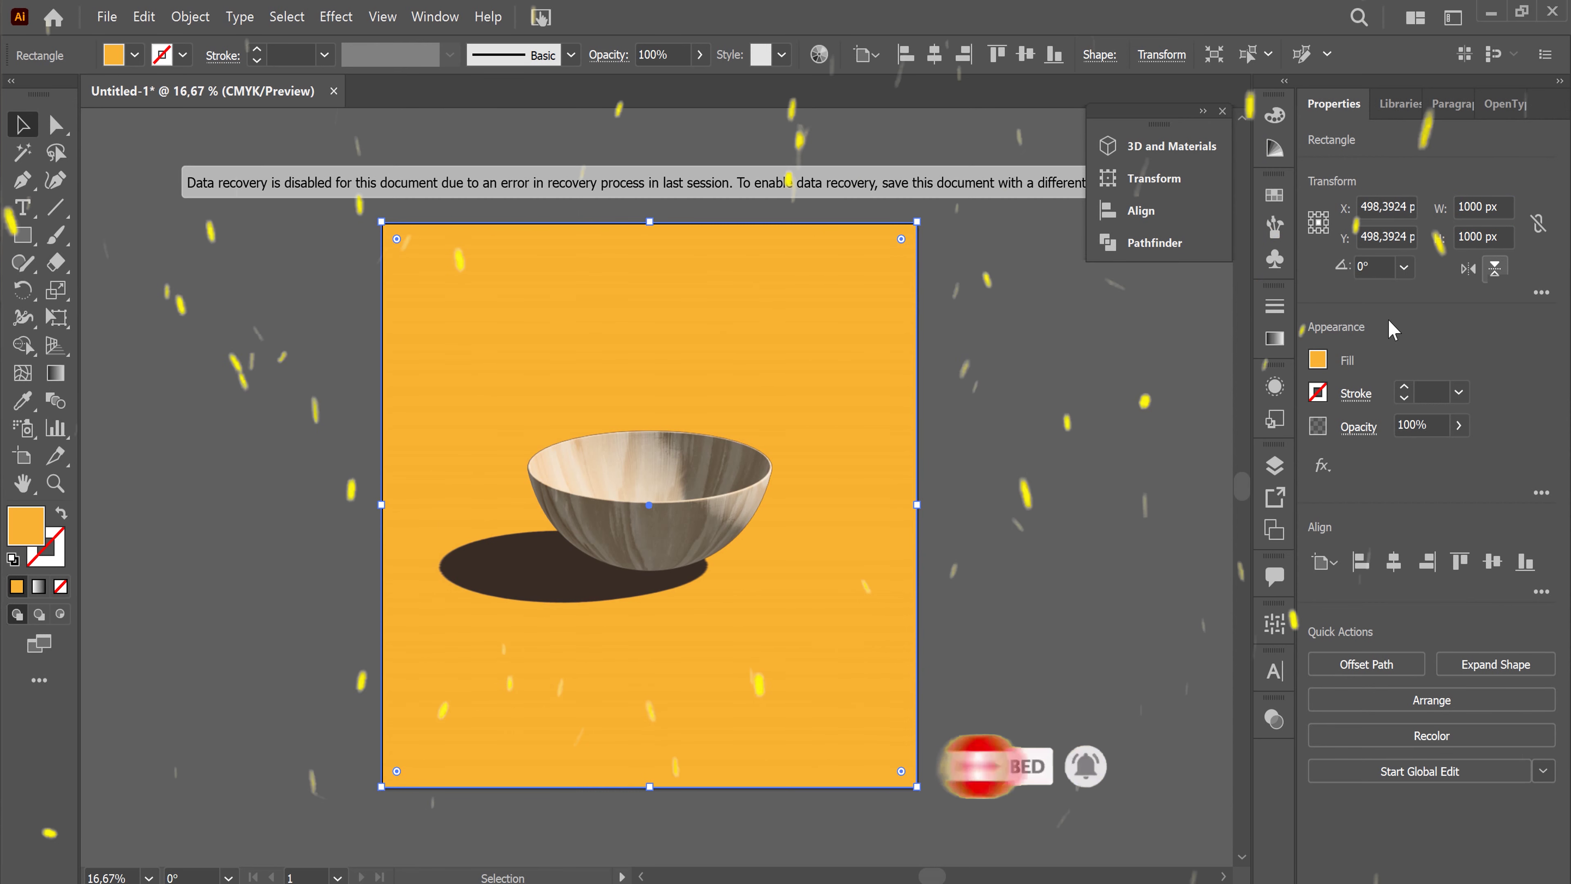
Step: Centre the orange rectangle vertically and horizontally on the artboard, then deselect it
left_click(1493, 561)
left_click(1394, 562)
left_click(1163, 428)
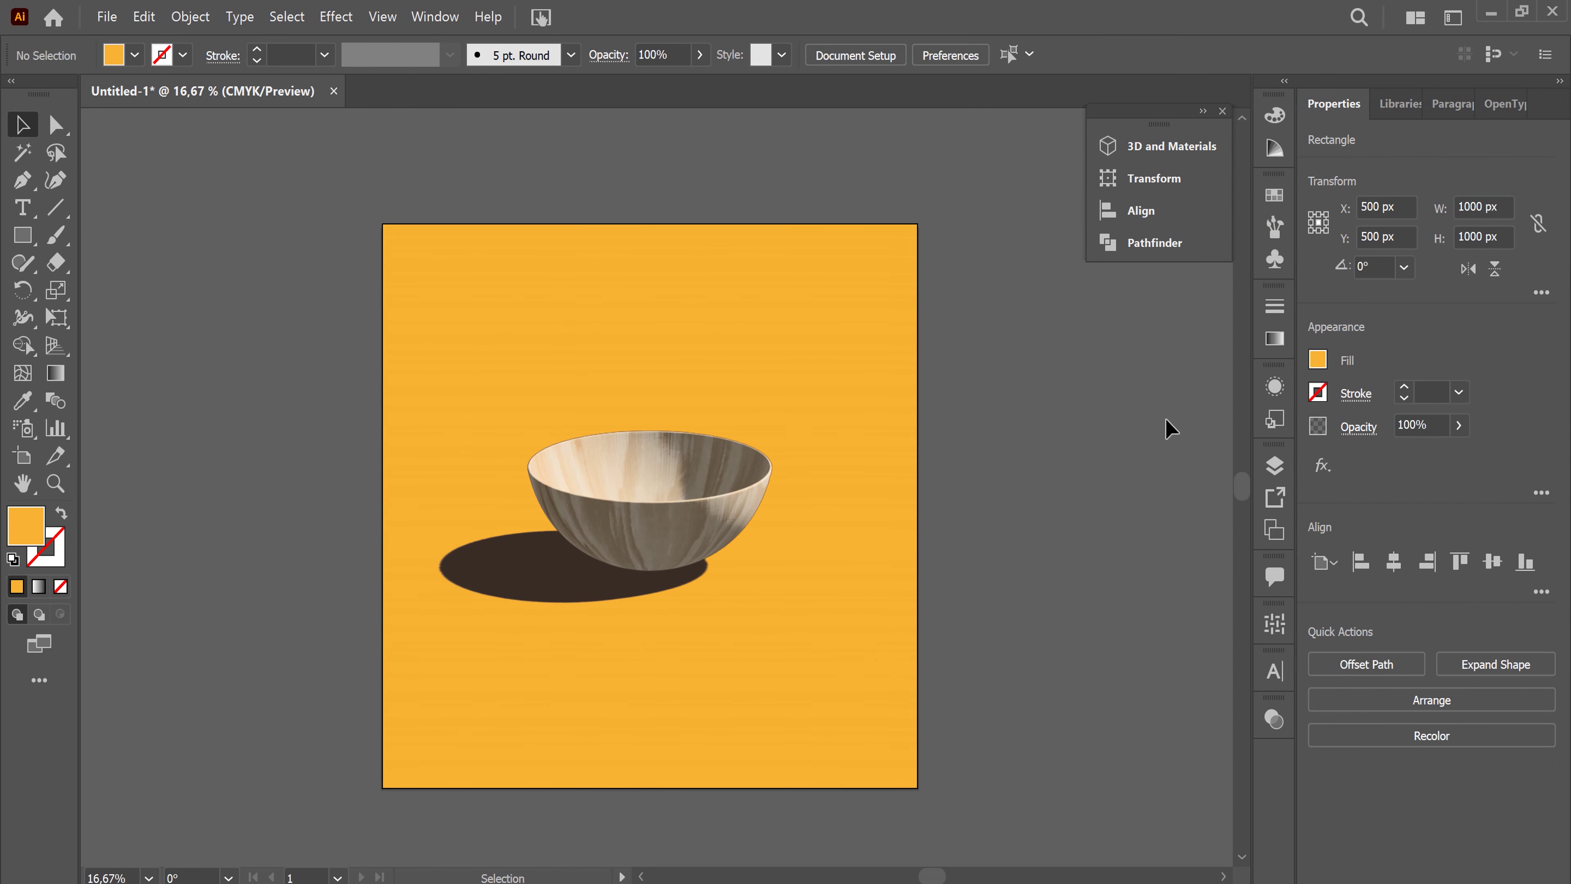
Step: Move the bowl and its shadow slightly lower on the orange background and deselect the group
left_click(681, 516)
left_click_drag(701, 534, 712, 554)
left_click(1123, 533)
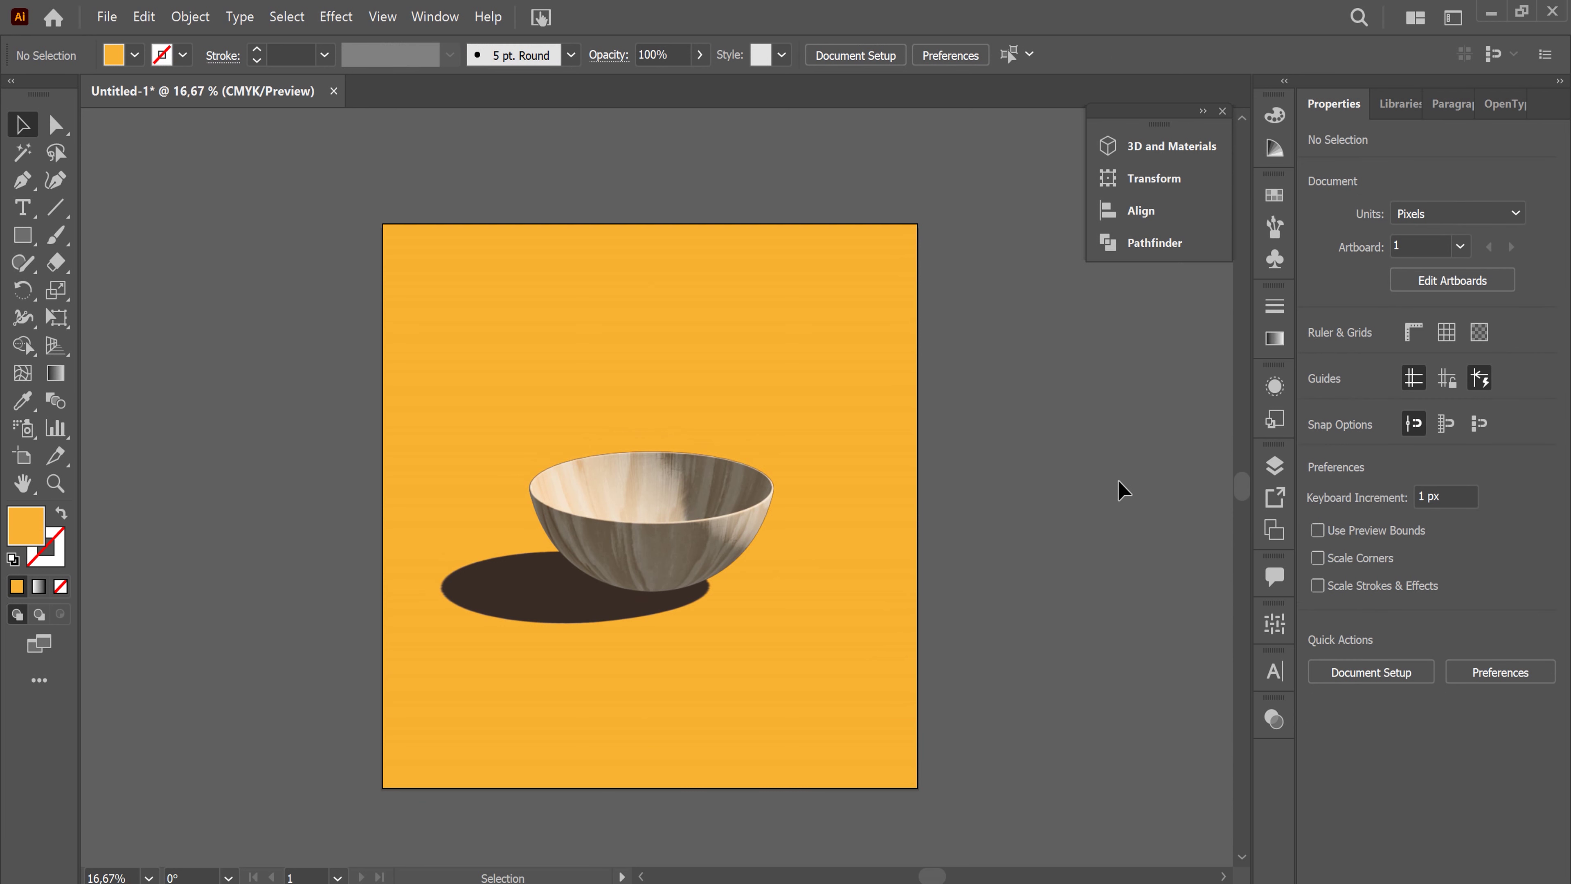
key("ctrl+plus")
left_click_drag(883, 614, 883, 583)
key("ctrl+minus")
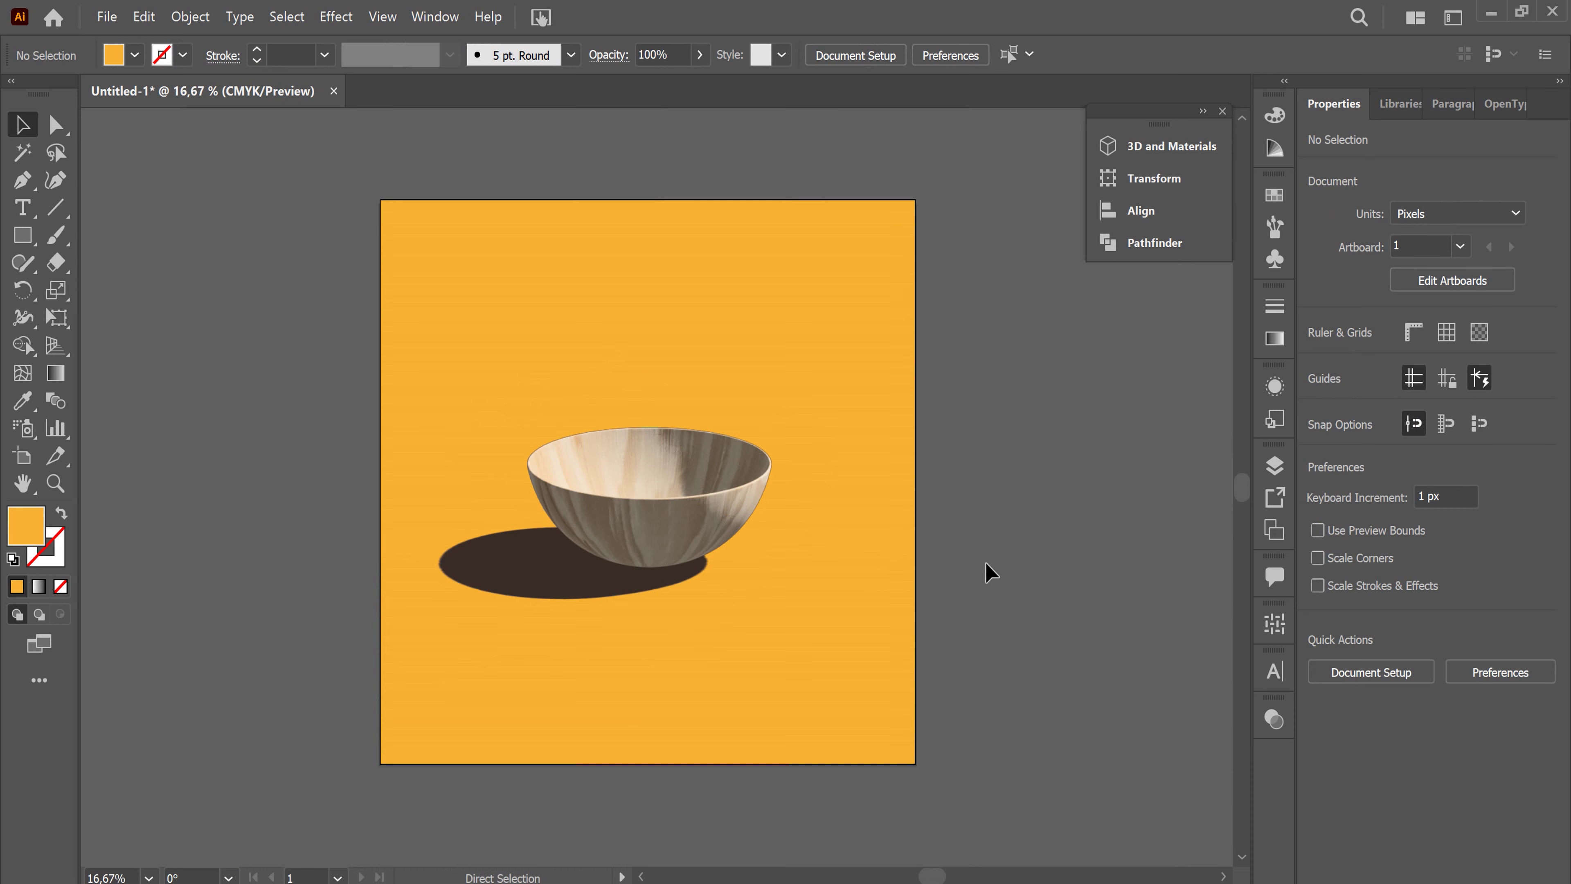